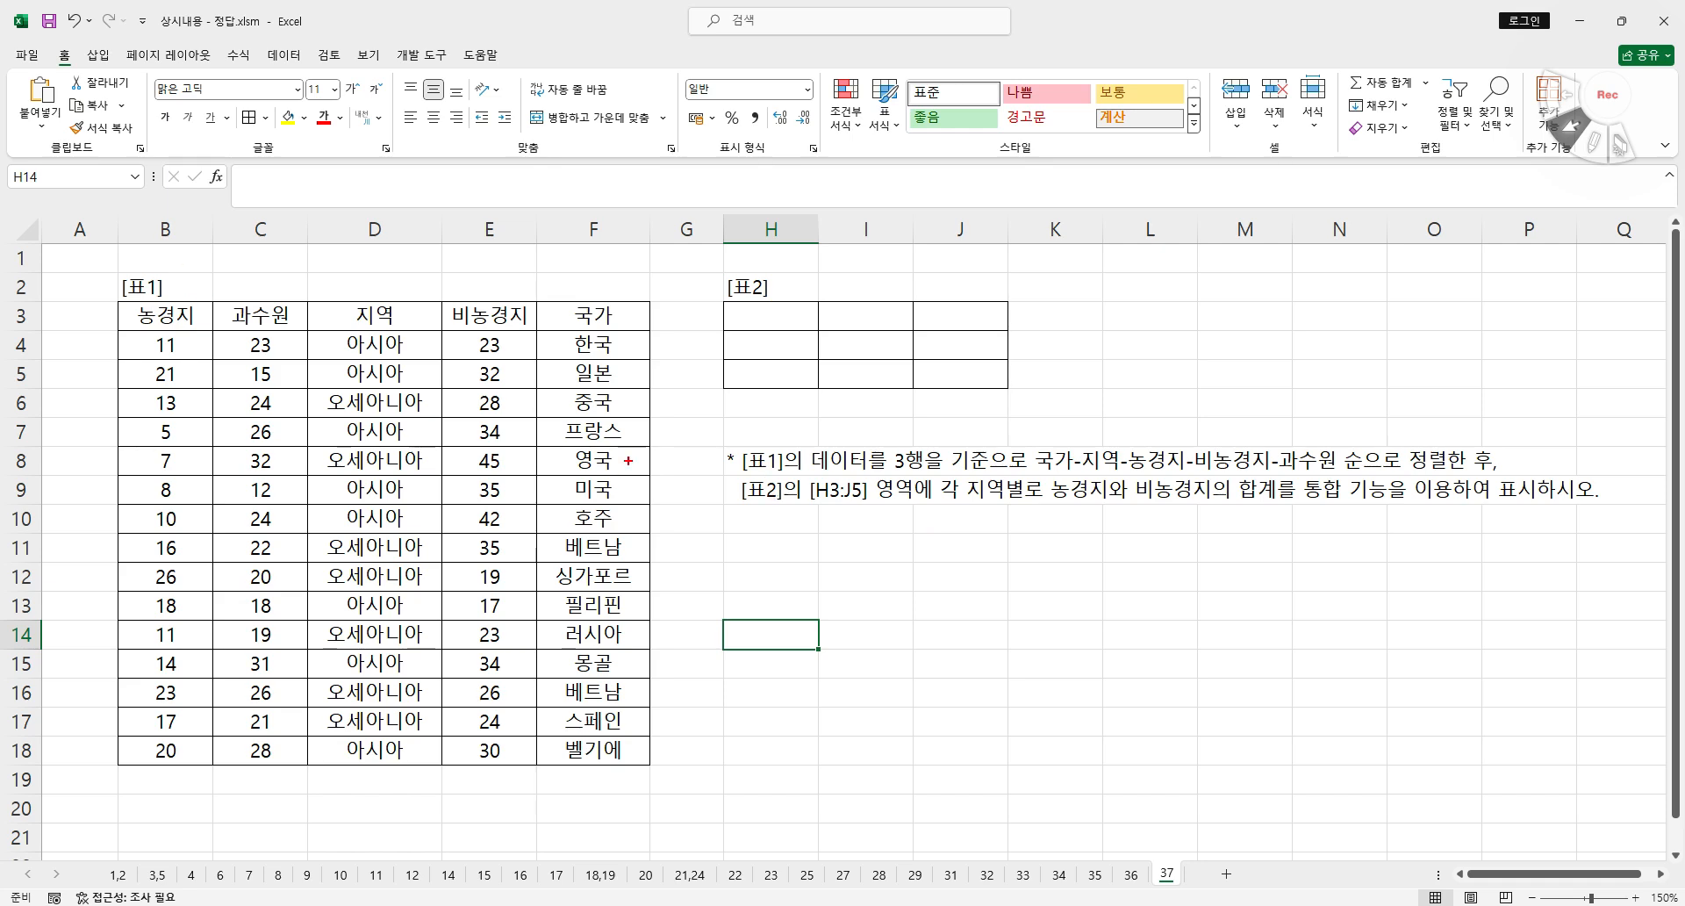
mouse_move(109, 326)
left_mouse_down()
mouse_move(629, 327)
mouse_move(652, 289)
mouse_move(145, 307)
left_mouse_up()
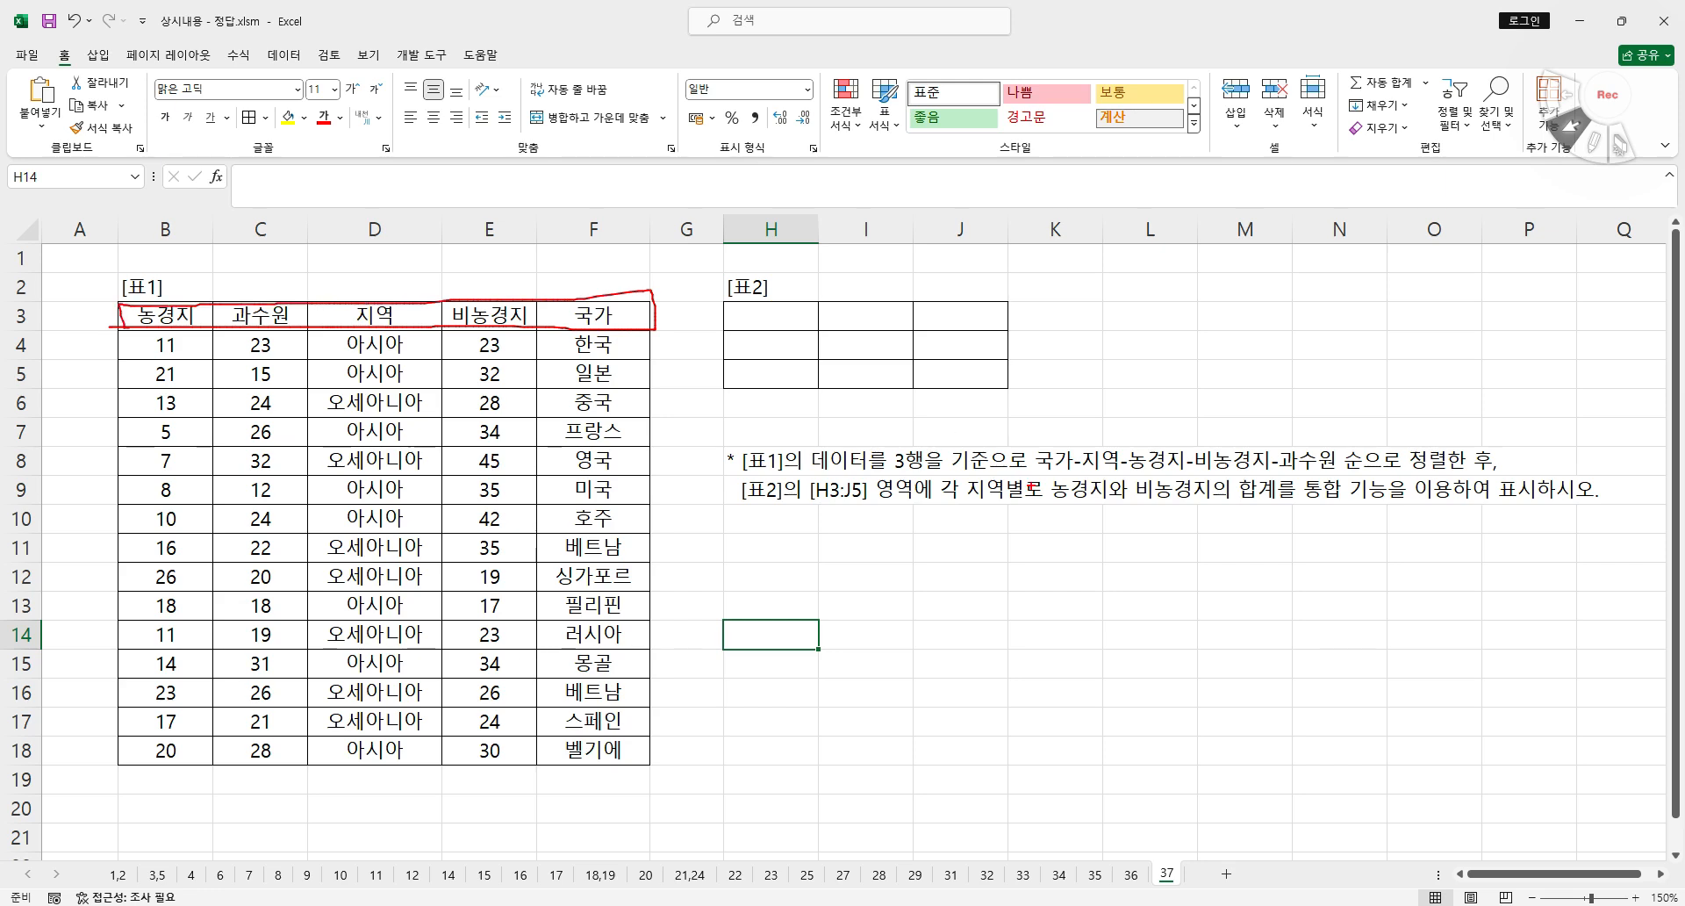
left_click_drag(1036, 479, 1480, 463)
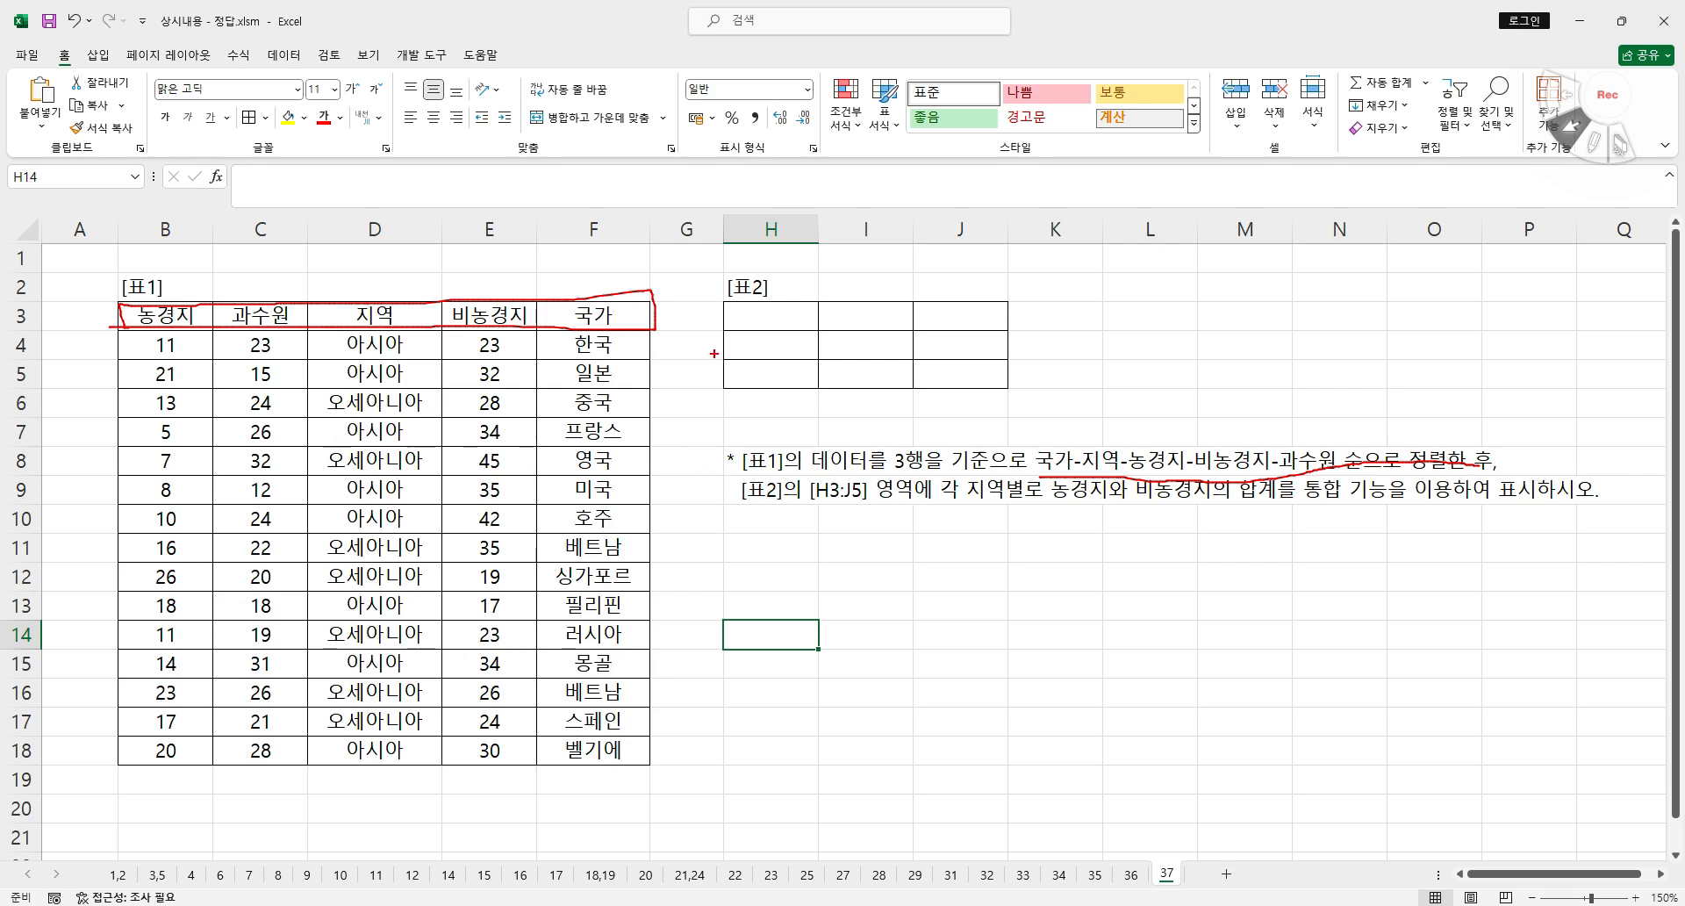
mouse_move(961, 396)
left_mouse_down()
mouse_move(716, 398)
mouse_move(740, 303)
mouse_move(1052, 296)
mouse_move(906, 397)
left_mouse_up()
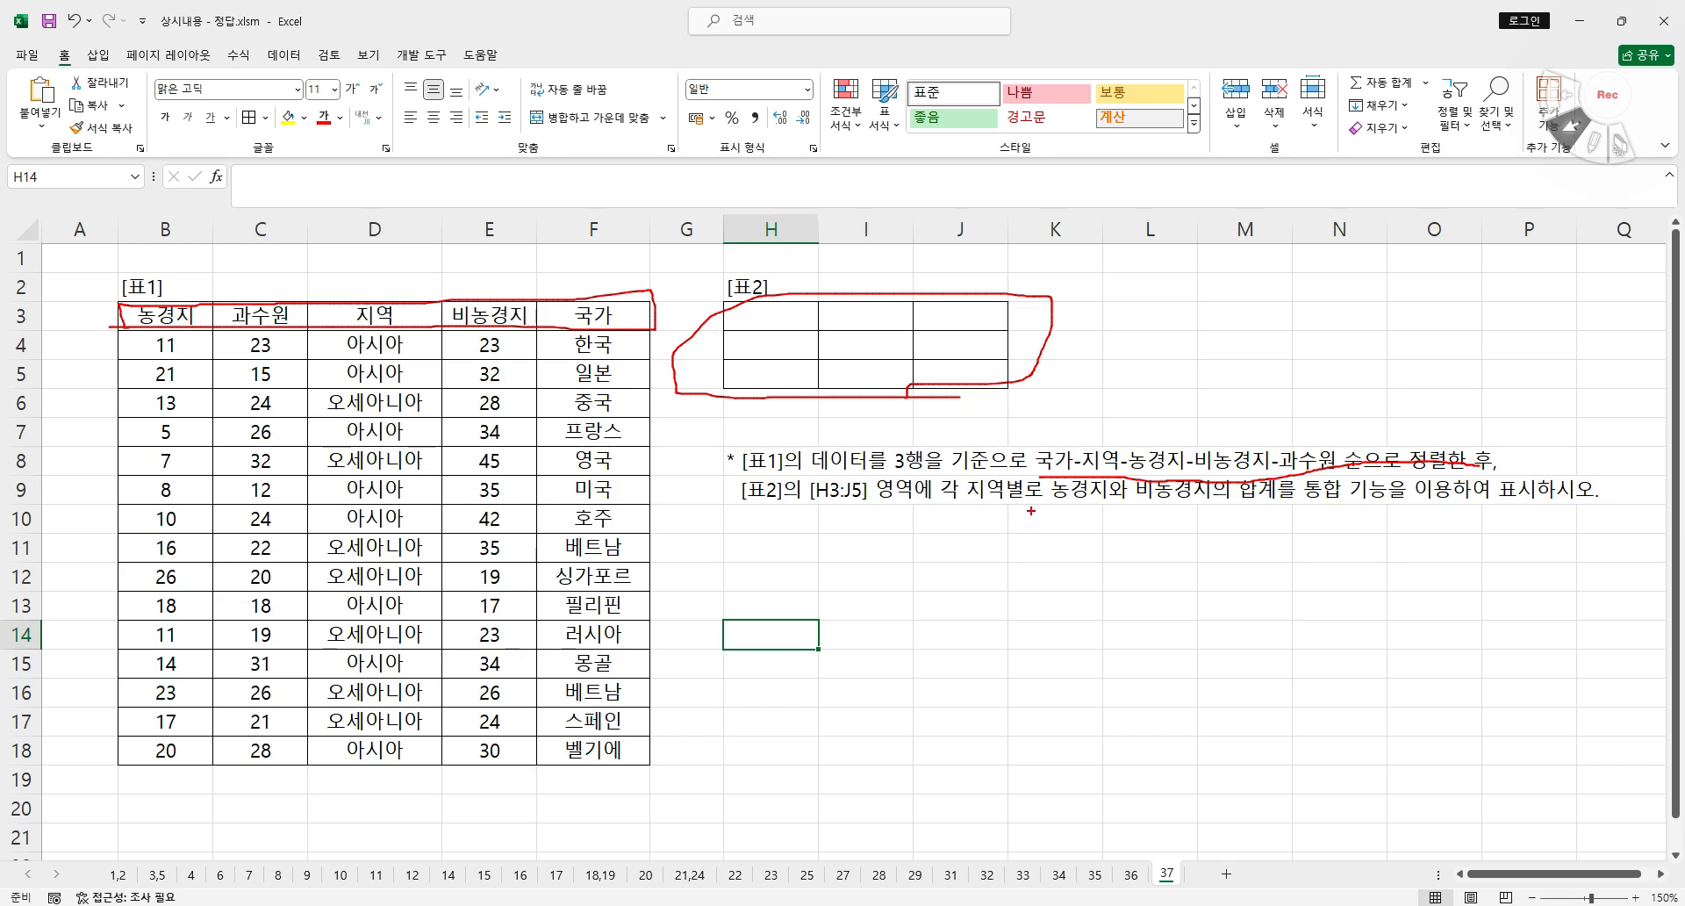
mouse_move(966, 496)
left_mouse_down()
mouse_move(1269, 502)
mouse_move(1245, 465)
mouse_move(1288, 501)
mouse_move(1396, 498)
left_mouse_up()
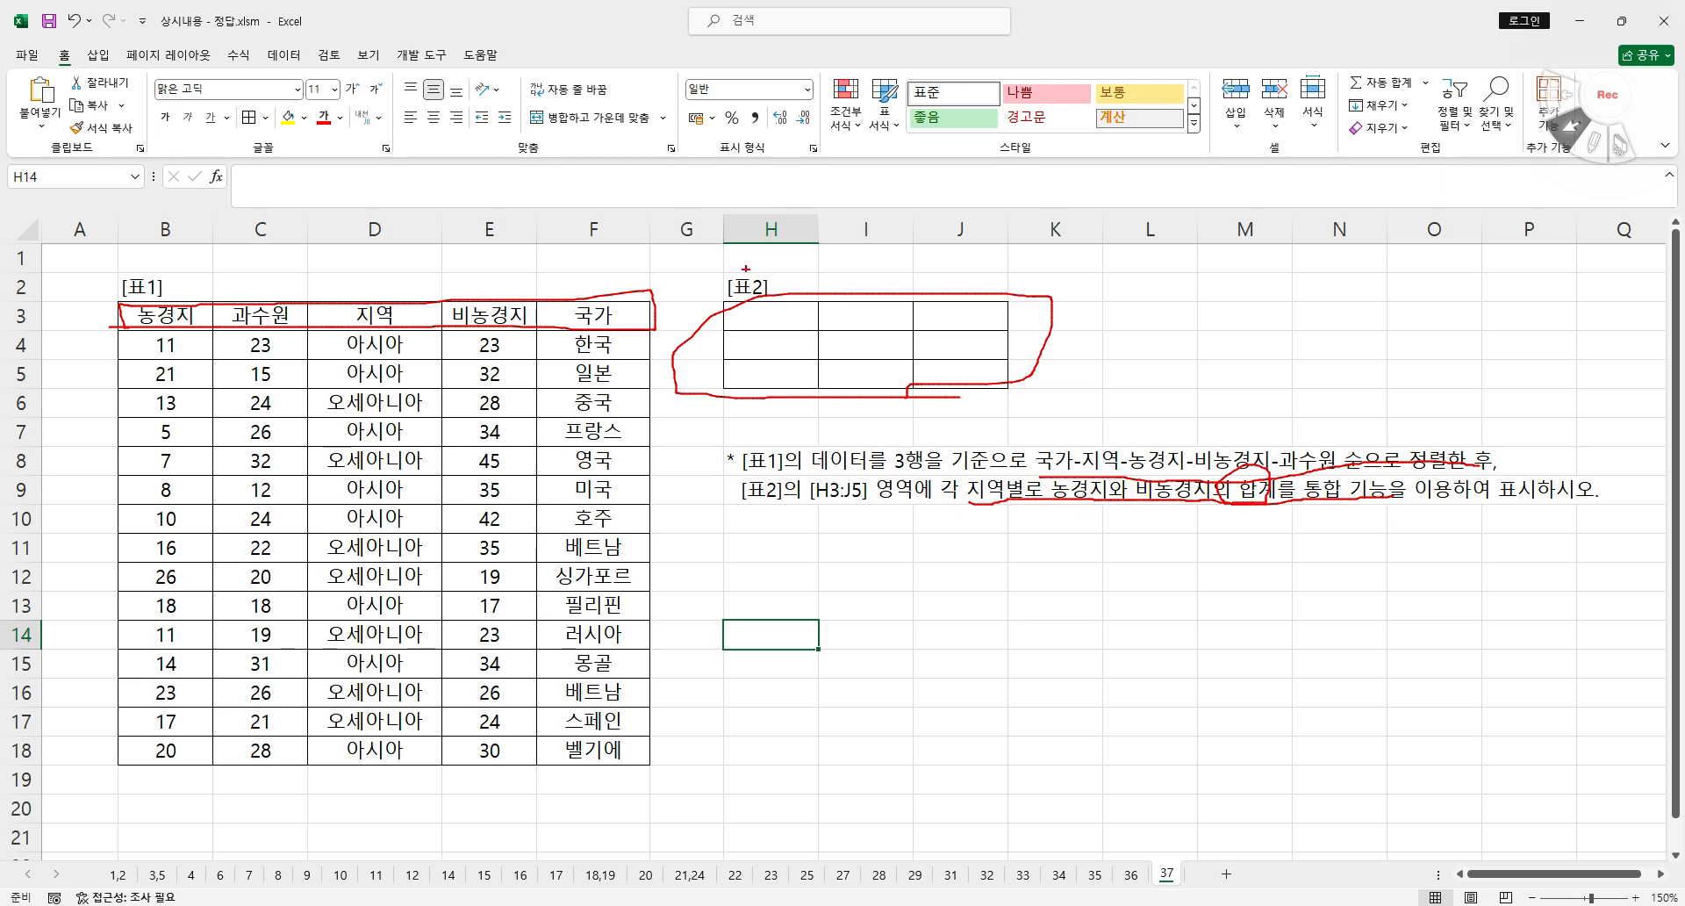
mouse_move(786, 309)
left_mouse_down()
mouse_move(746, 318)
mouse_move(786, 308)
mouse_move(765, 322)
left_mouse_up()
left_click_drag(322, 346, 434, 352)
left_click_drag(339, 407, 437, 402)
mouse_move(769, 361)
left_mouse_down()
mouse_move(756, 350)
mouse_move(776, 338)
mouse_move(771, 388)
mouse_move(760, 362)
left_mouse_up()
mouse_move(862, 313)
left_mouse_down()
mouse_move(838, 295)
mouse_move(859, 318)
left_mouse_up()
left_click_drag(984, 320, 964, 306)
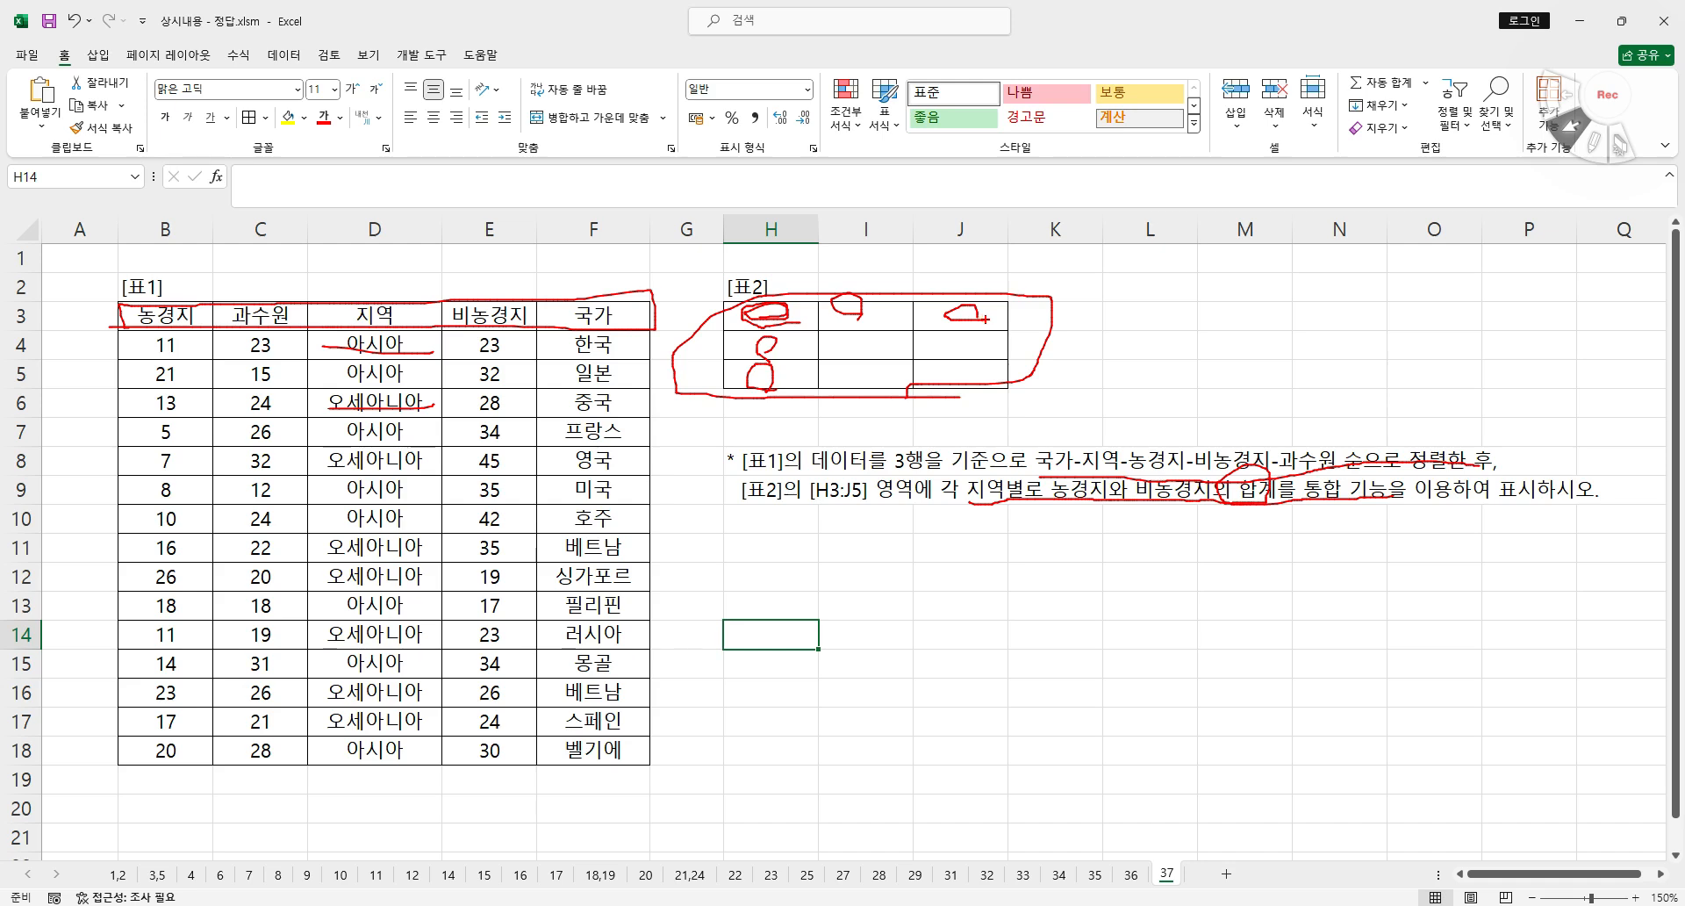
mouse_move(940, 378)
left_mouse_down()
mouse_move(827, 369)
mouse_move(969, 337)
mouse_move(827, 386)
left_mouse_up()
left_click_drag(778, 249, 773, 404)
left_click_drag(718, 316, 1129, 316)
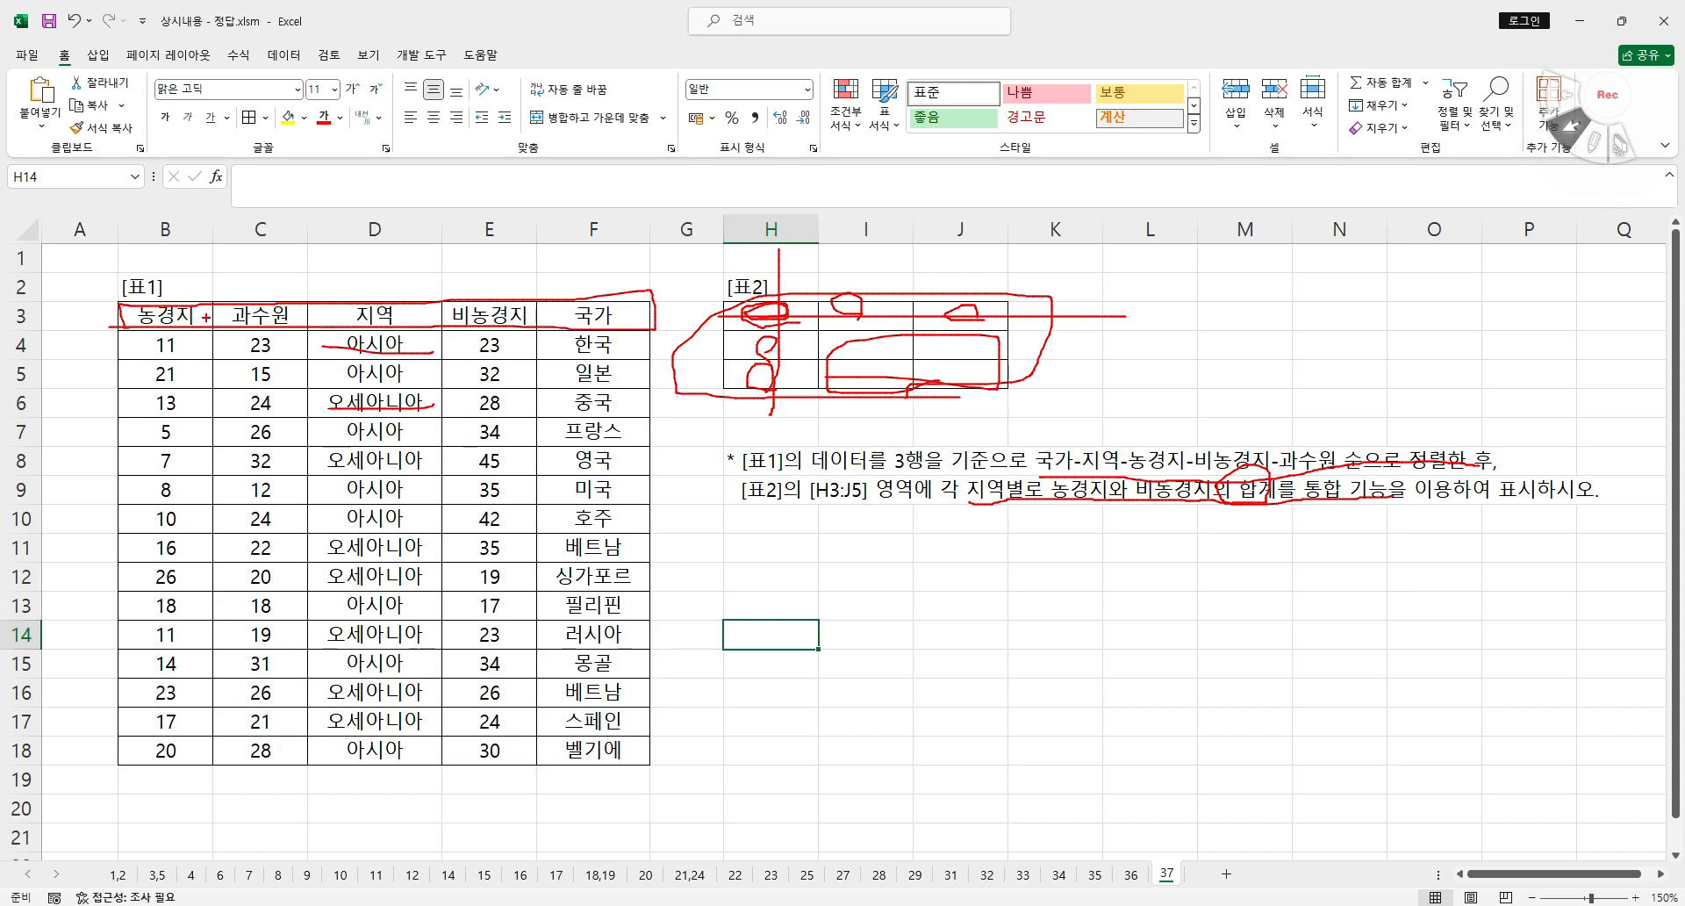
mouse_move(200, 327)
left_mouse_down()
mouse_move(109, 309)
mouse_move(213, 321)
mouse_move(147, 330)
left_mouse_up()
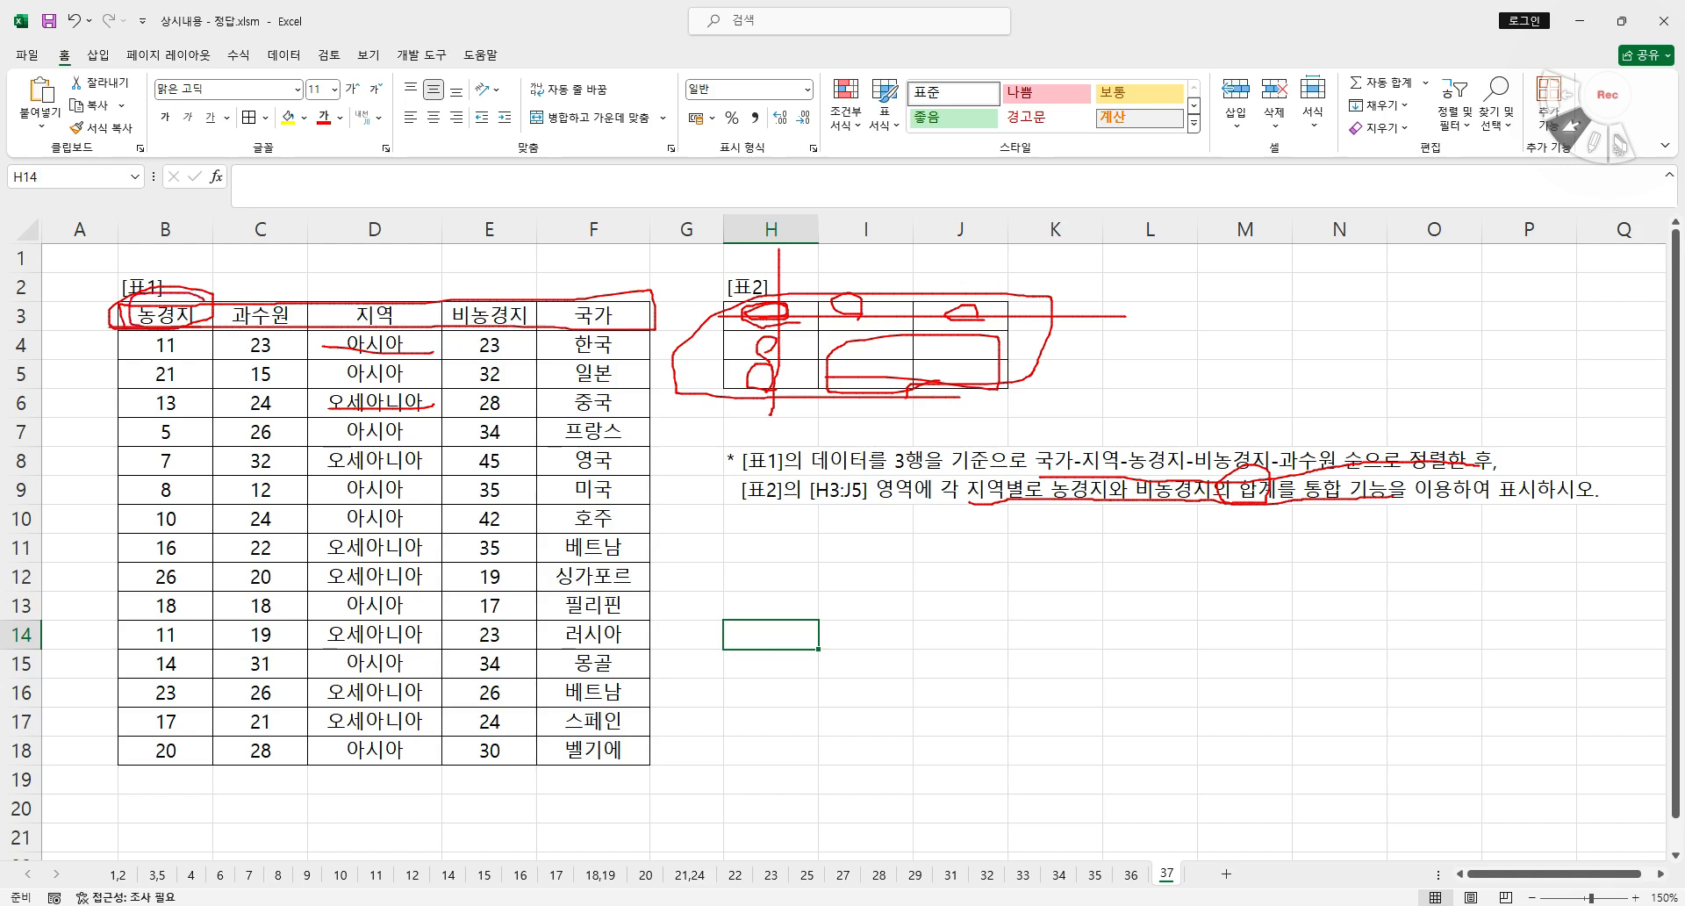
mouse_move(429, 329)
left_mouse_down()
mouse_move(338, 298)
mouse_move(421, 334)
mouse_move(435, 303)
mouse_move(457, 327)
left_mouse_up()
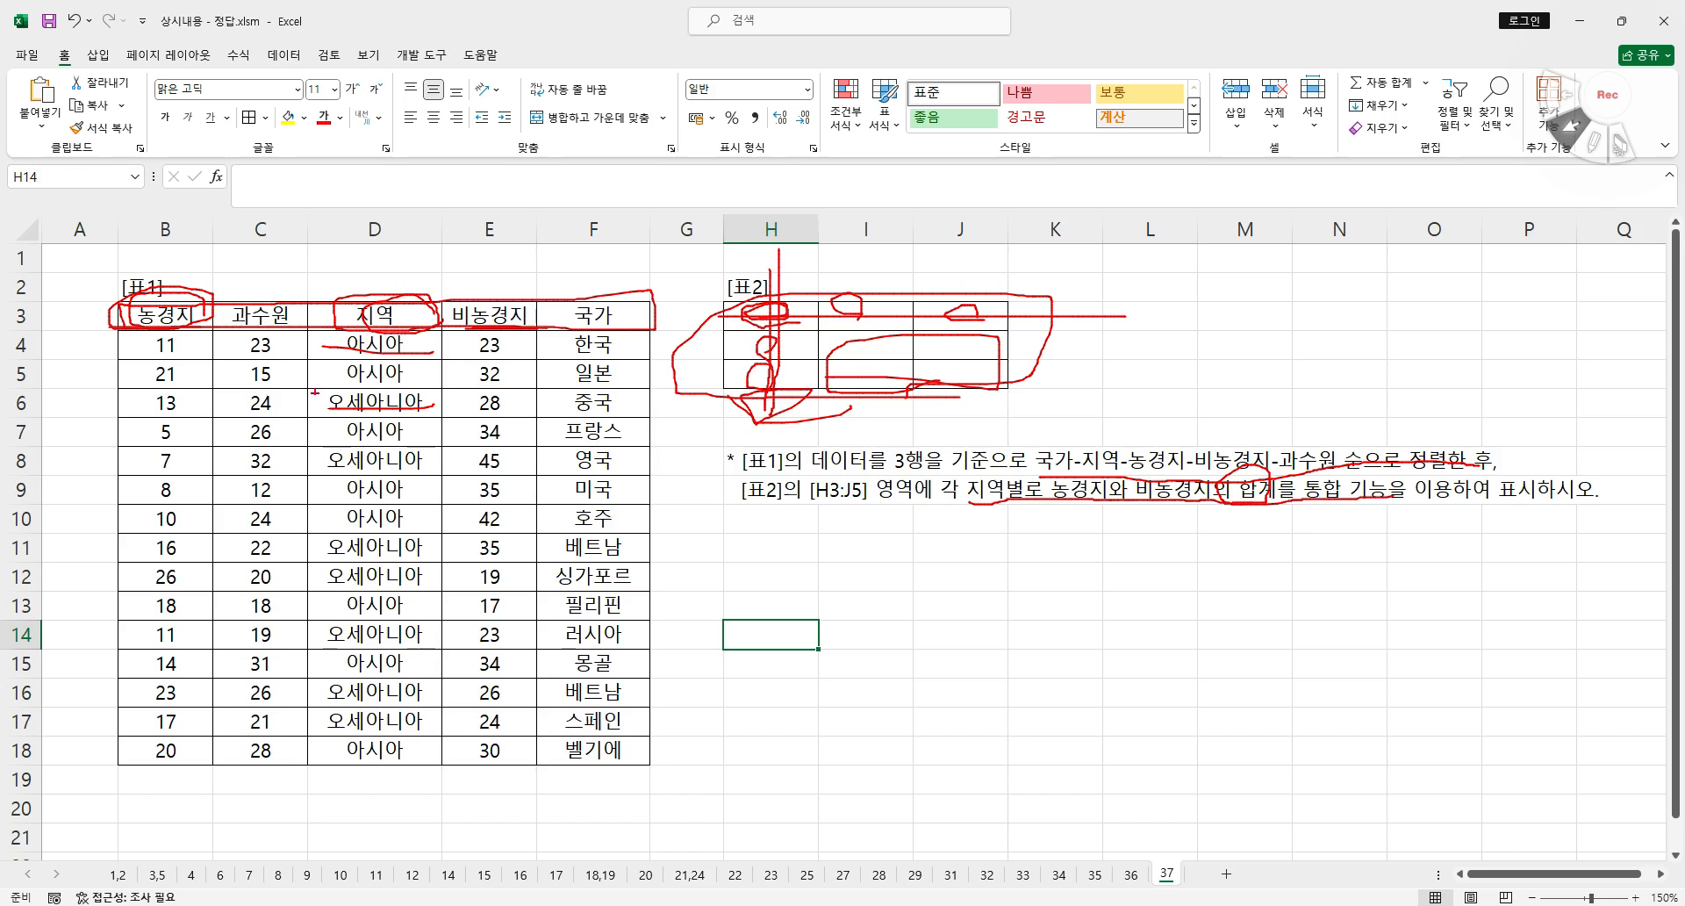
mouse_move(682, 287)
left_mouse_down()
mouse_move(440, 282)
mouse_move(300, 351)
mouse_move(279, 632)
mouse_move(429, 779)
mouse_move(637, 766)
mouse_move(678, 287)
left_mouse_up()
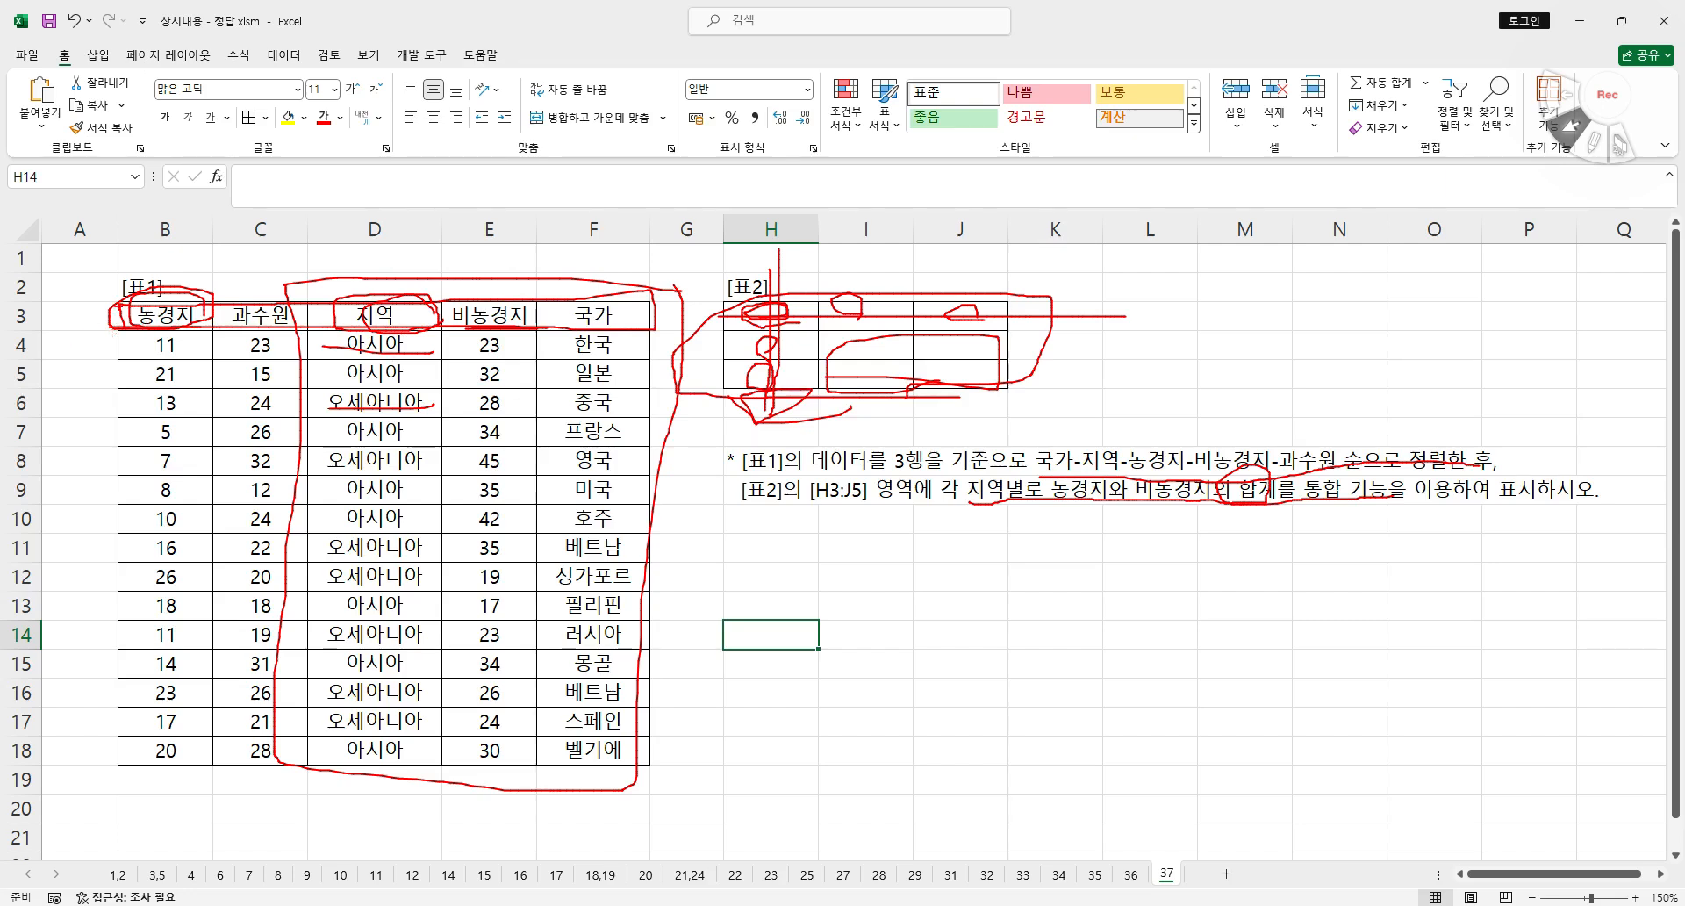
mouse_move(114, 331)
left_mouse_down()
mouse_move(85, 702)
mouse_move(377, 777)
mouse_move(671, 751)
mouse_move(689, 368)
mouse_move(518, 270)
mouse_move(86, 288)
mouse_move(114, 325)
left_mouse_up()
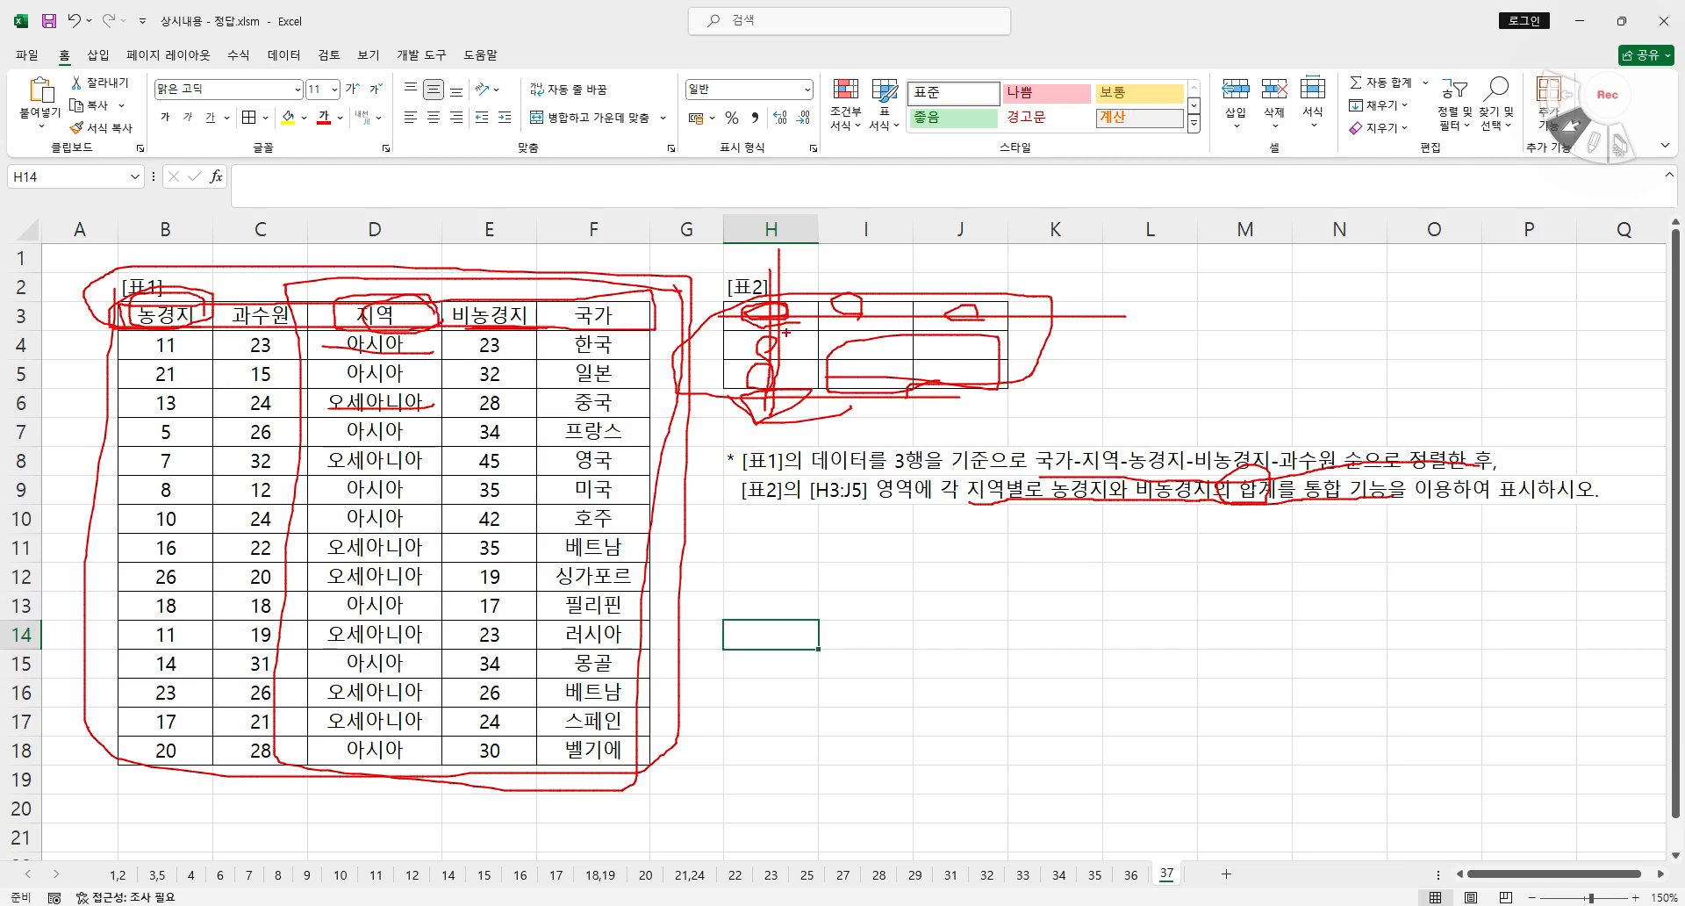
mouse_move(720, 297)
left_mouse_down()
mouse_move(725, 383)
mouse_move(965, 388)
mouse_move(1048, 352)
left_mouse_up()
mouse_move(786, 334)
left_mouse_down()
mouse_move(751, 341)
mouse_move(803, 309)
mouse_move(798, 283)
left_mouse_up()
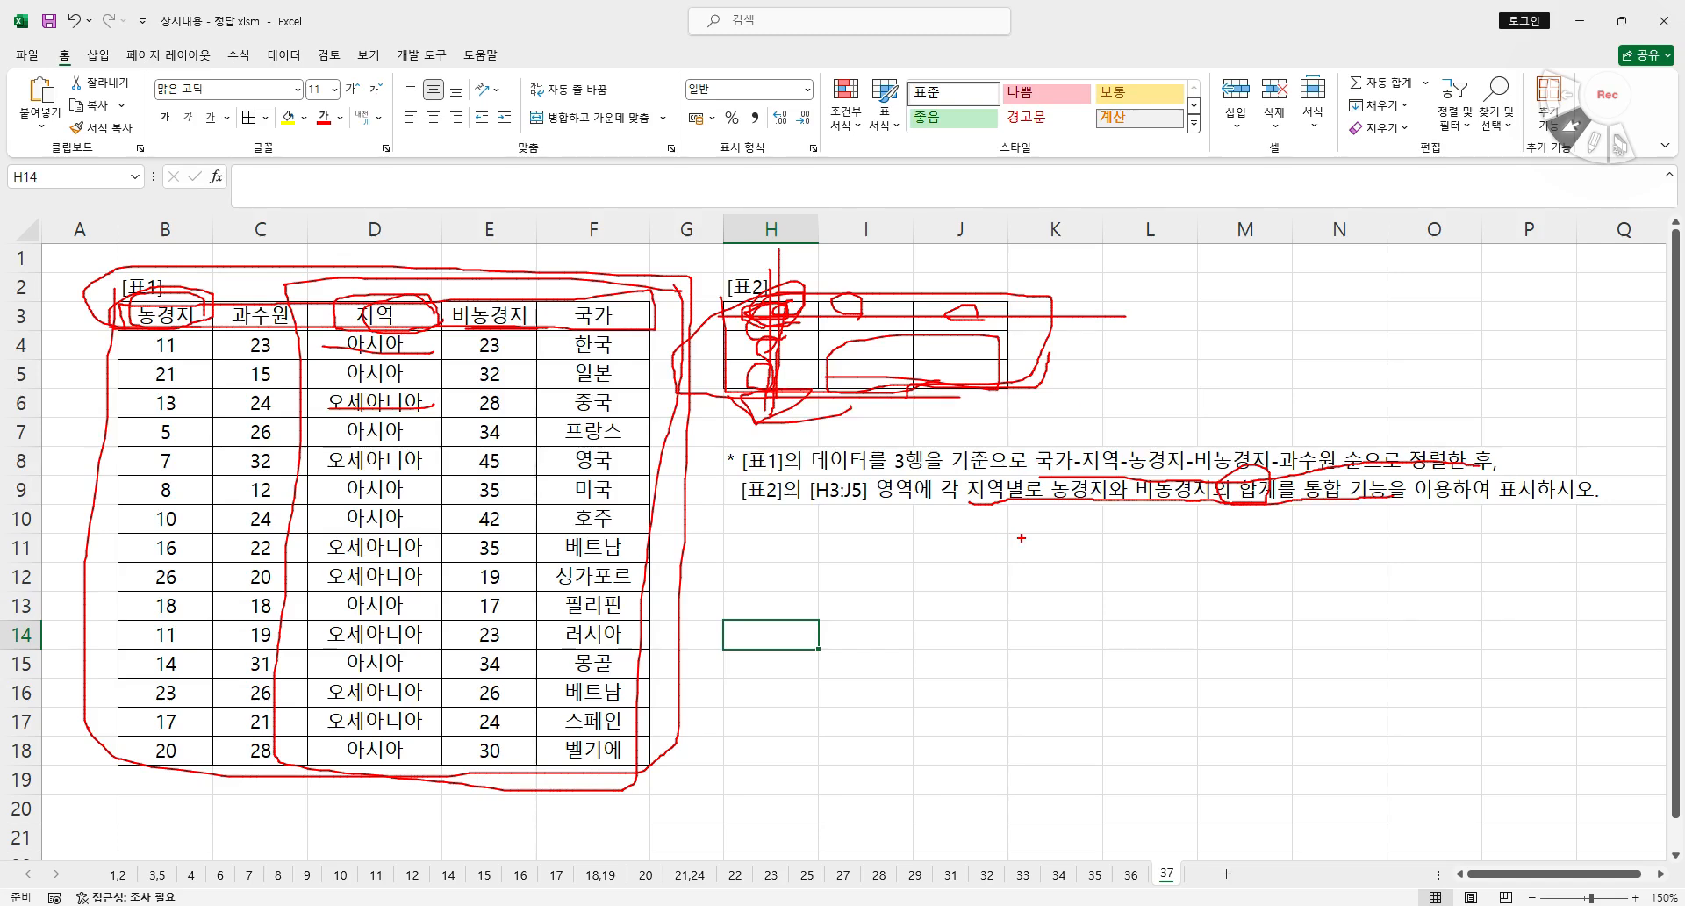
key("Escape")
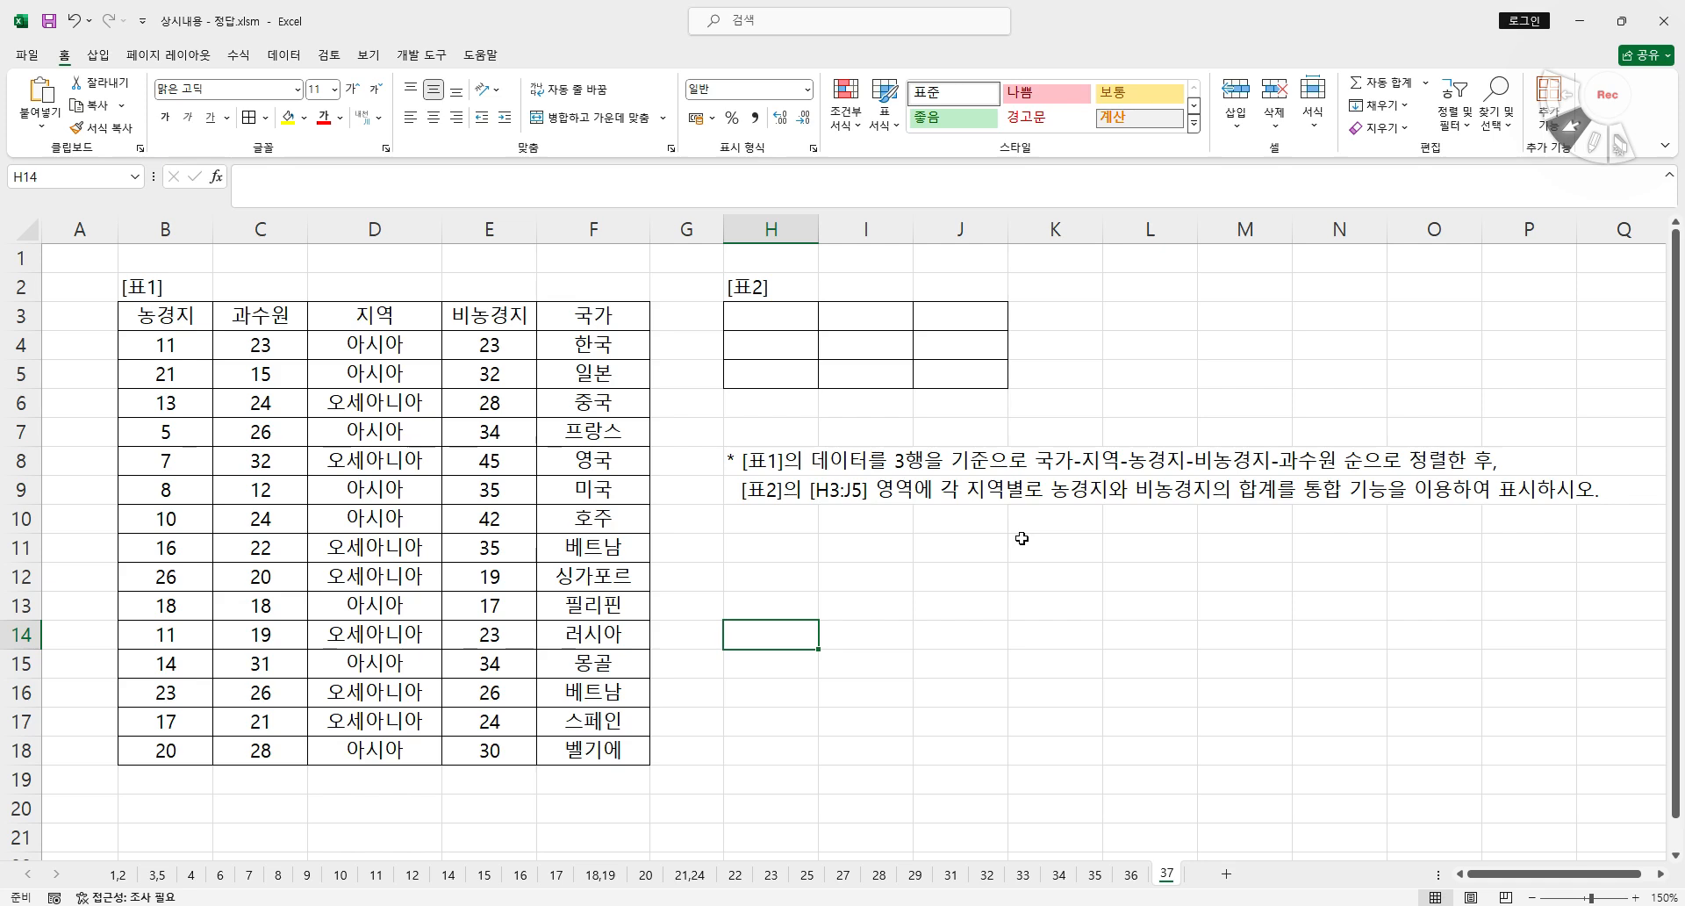
double_click(766, 465)
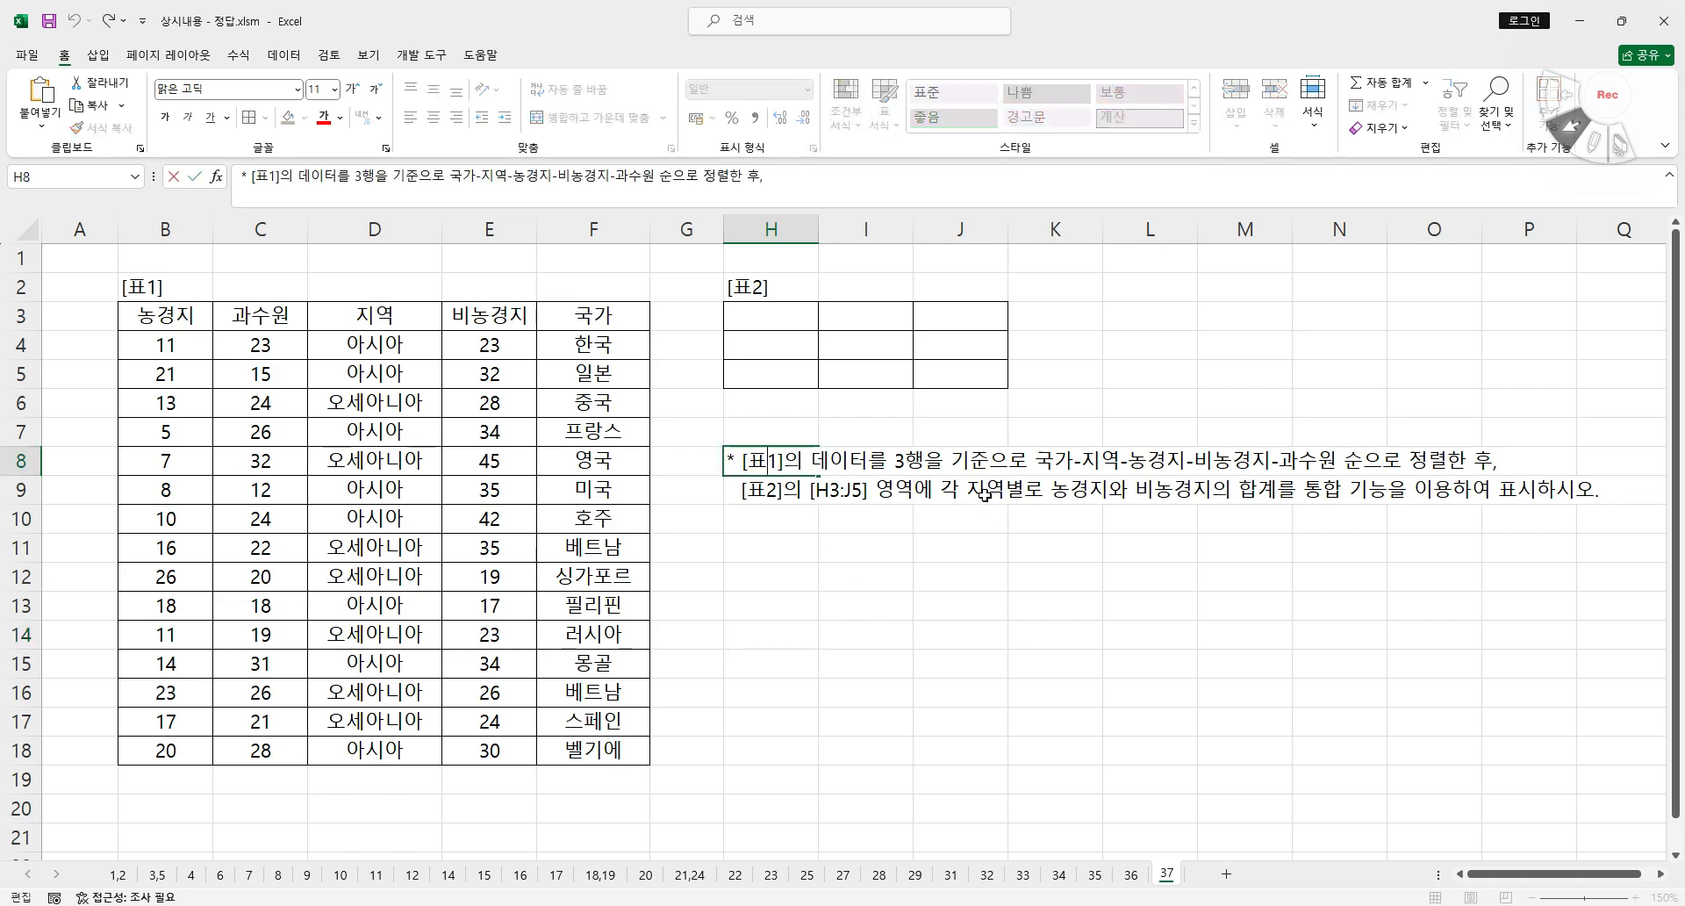
left_click_drag(1029, 460, 1449, 465)
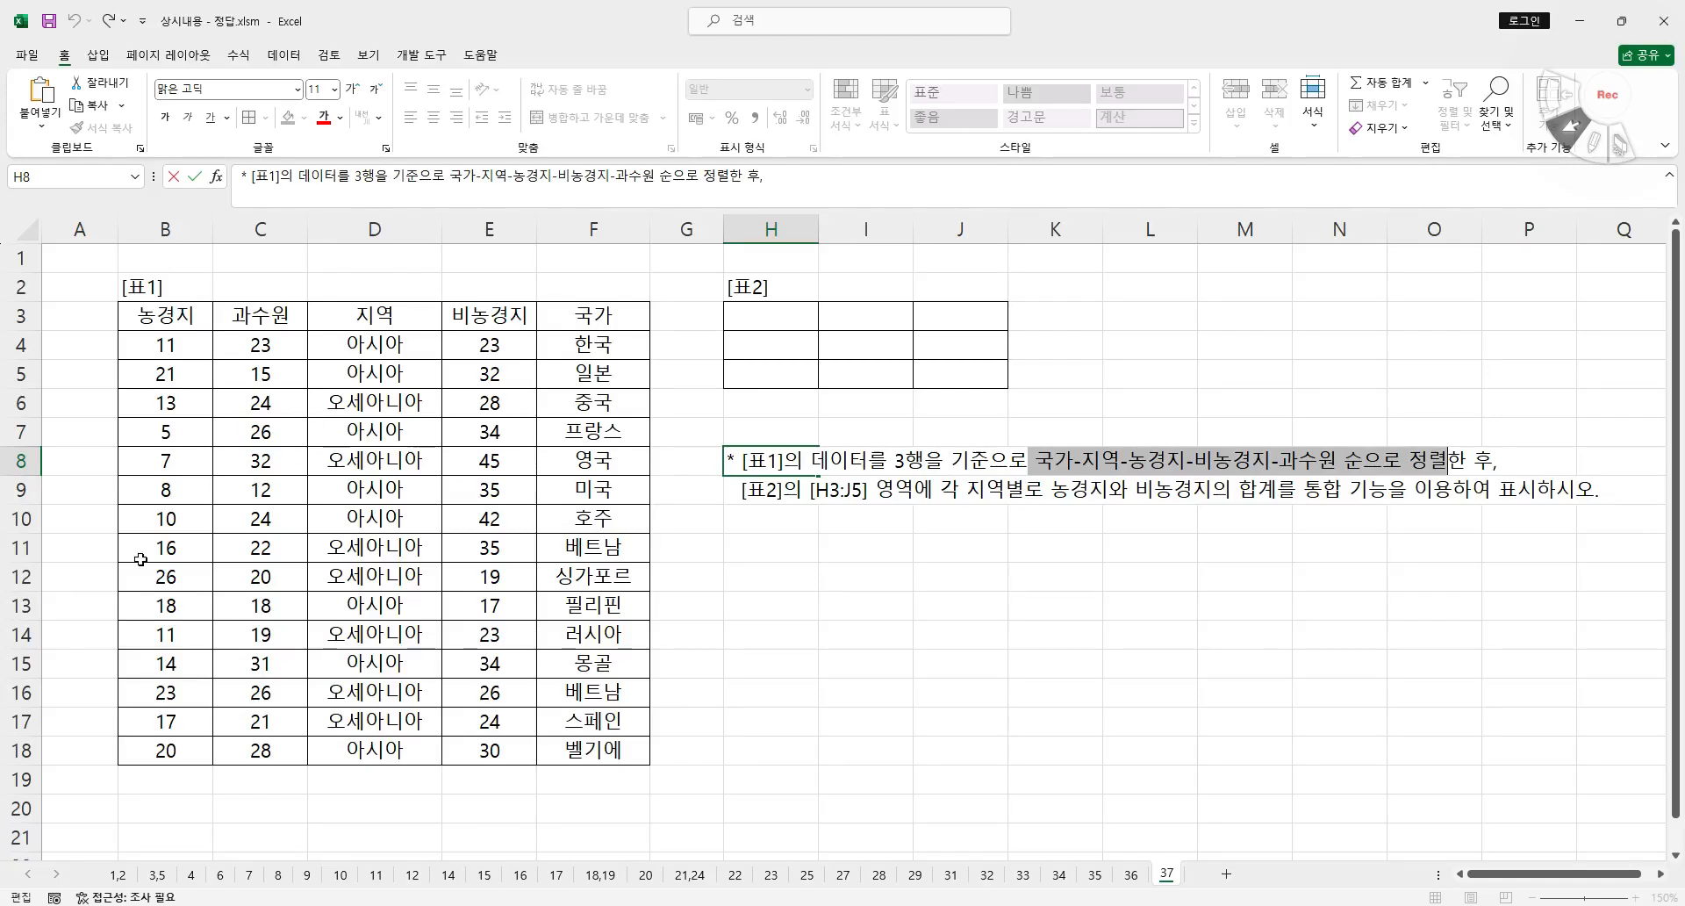
left_click(181, 308)
left_click_drag(182, 309, 189, 764)
left_click(692, 717)
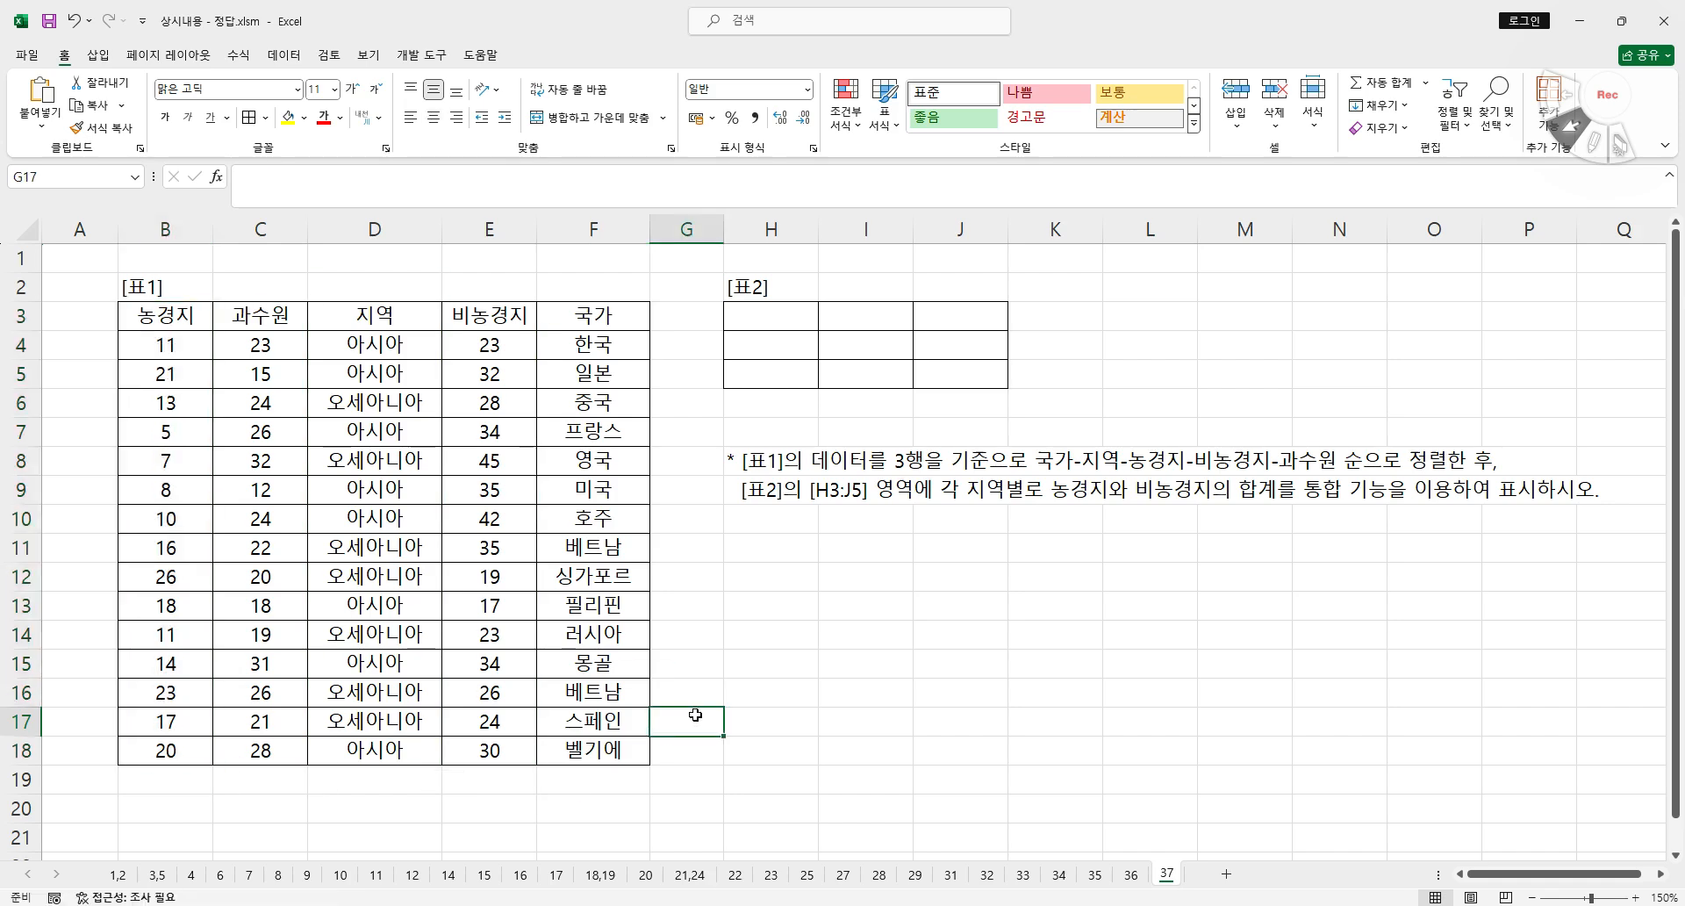
Start a custom sort on [표1] range B3:F18 and set its sort direction to left to right (왼쪽에서 오른쪽)
left_click_drag(153, 317, 582, 754)
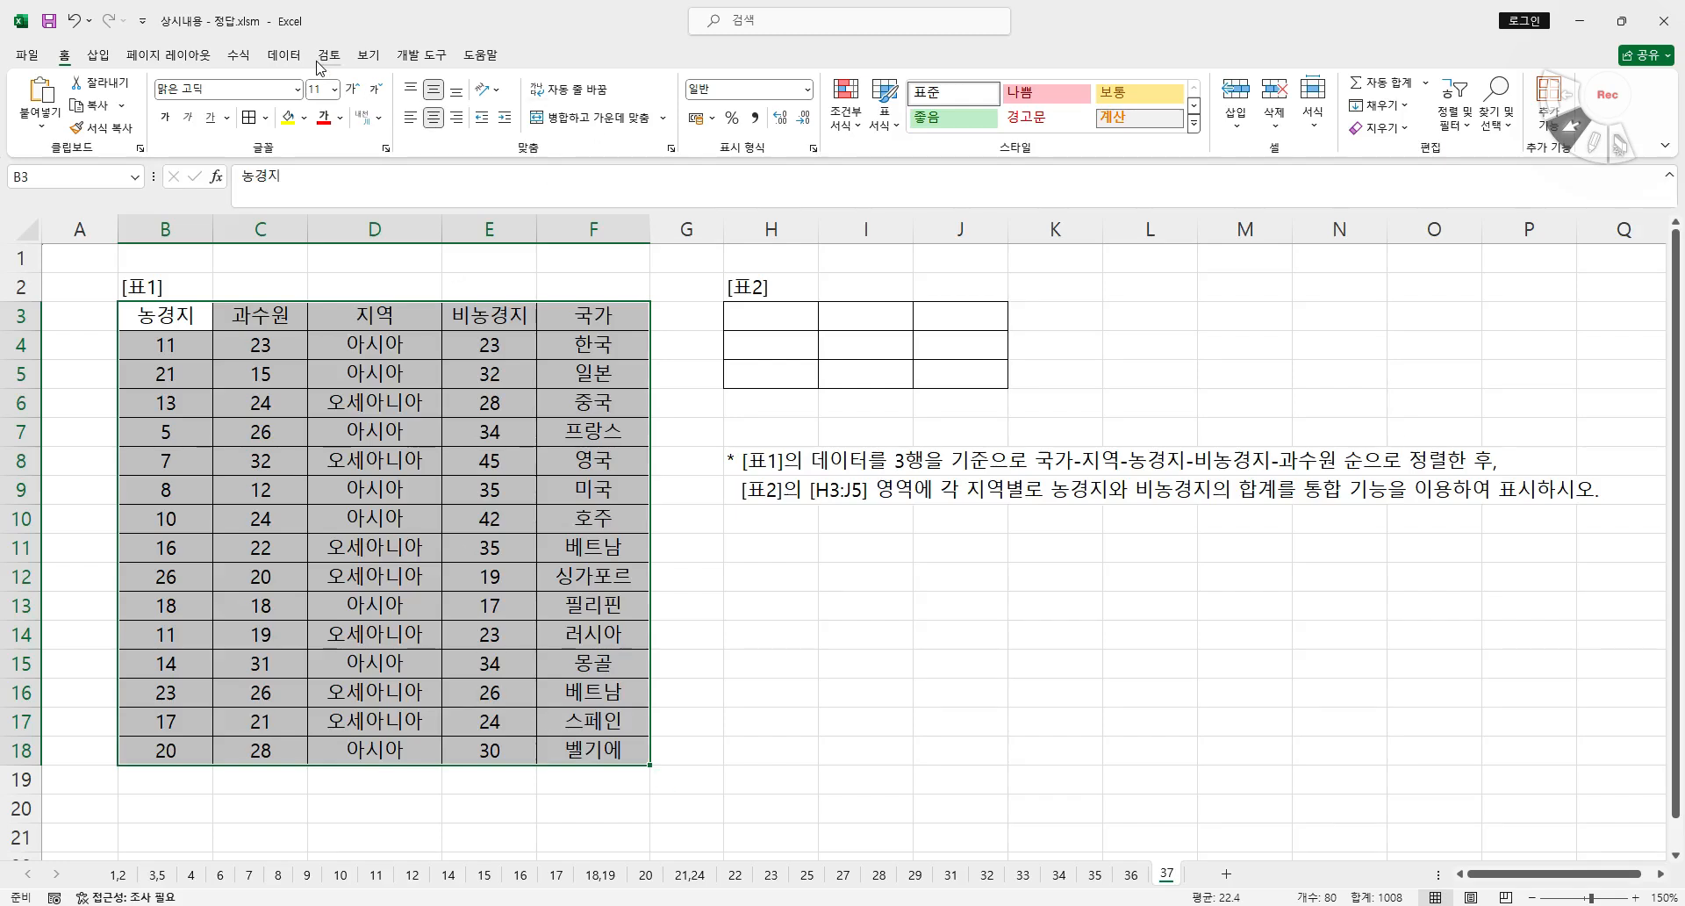
left_click(283, 58)
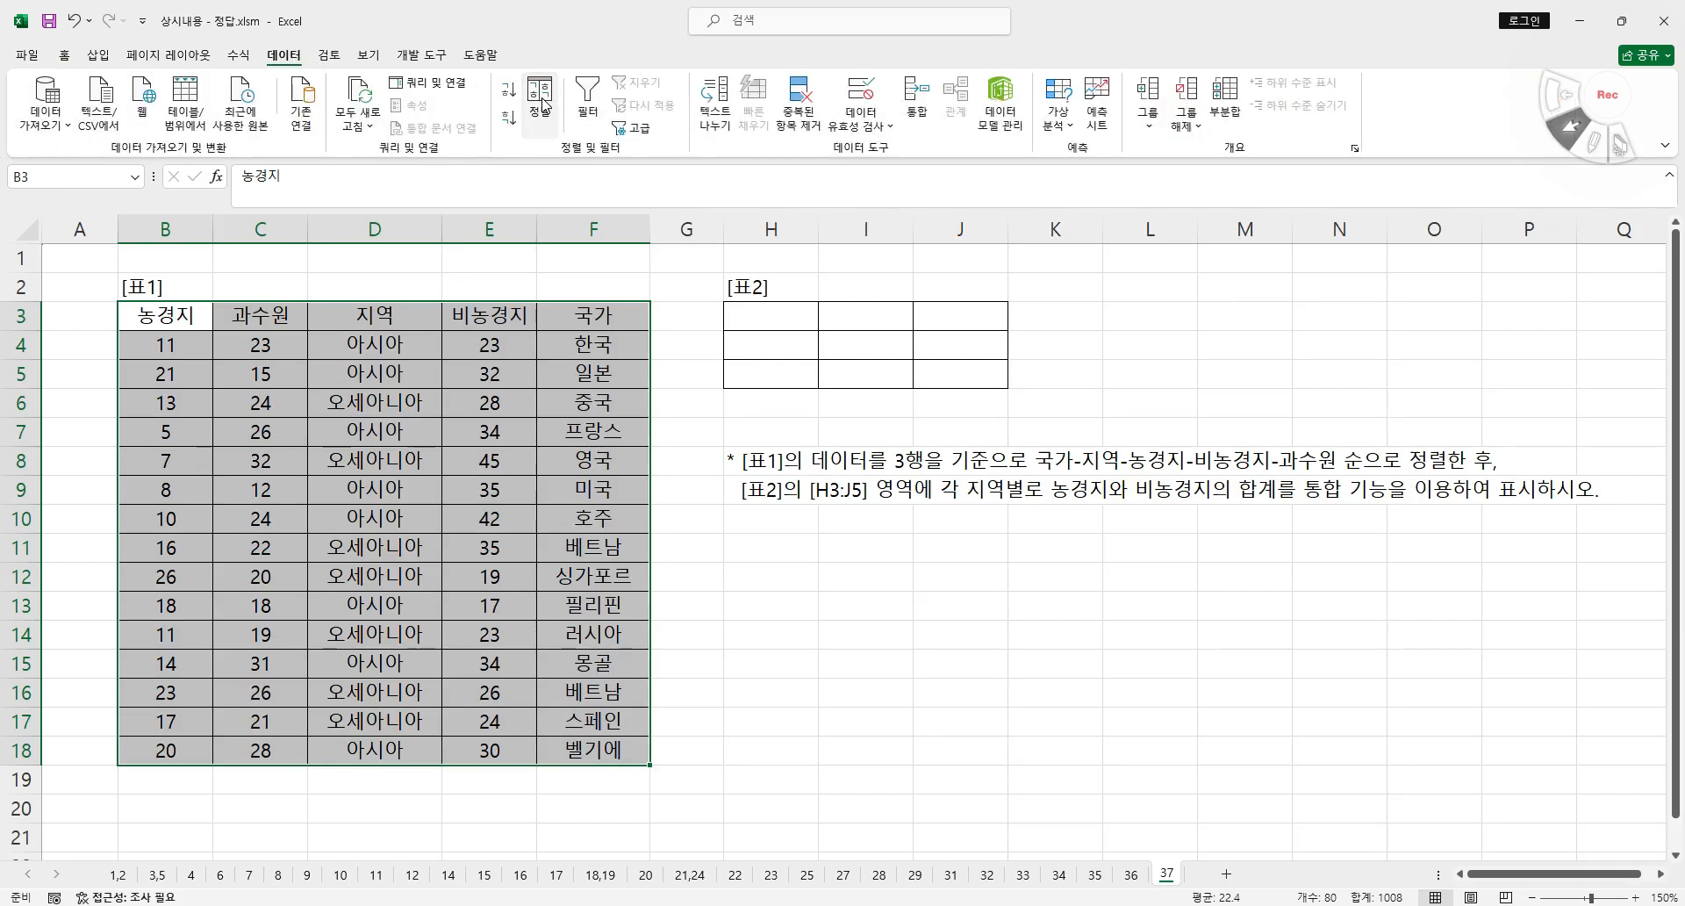
left_click(540, 101)
left_click_drag(802, 386, 696, 395)
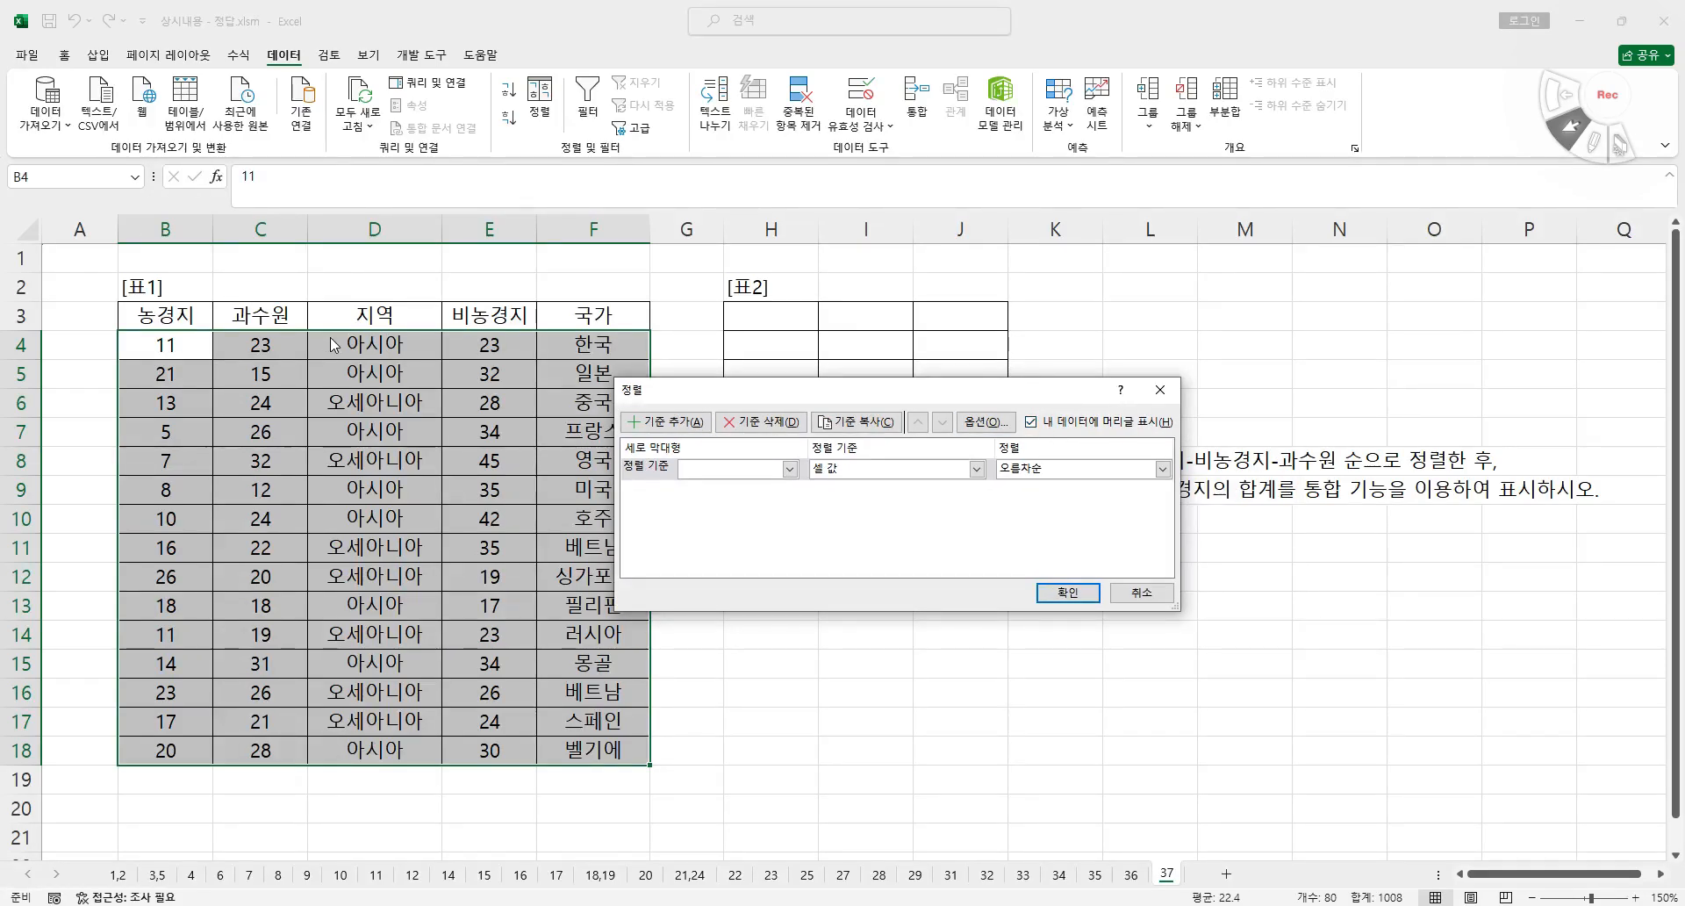
left_click(789, 472)
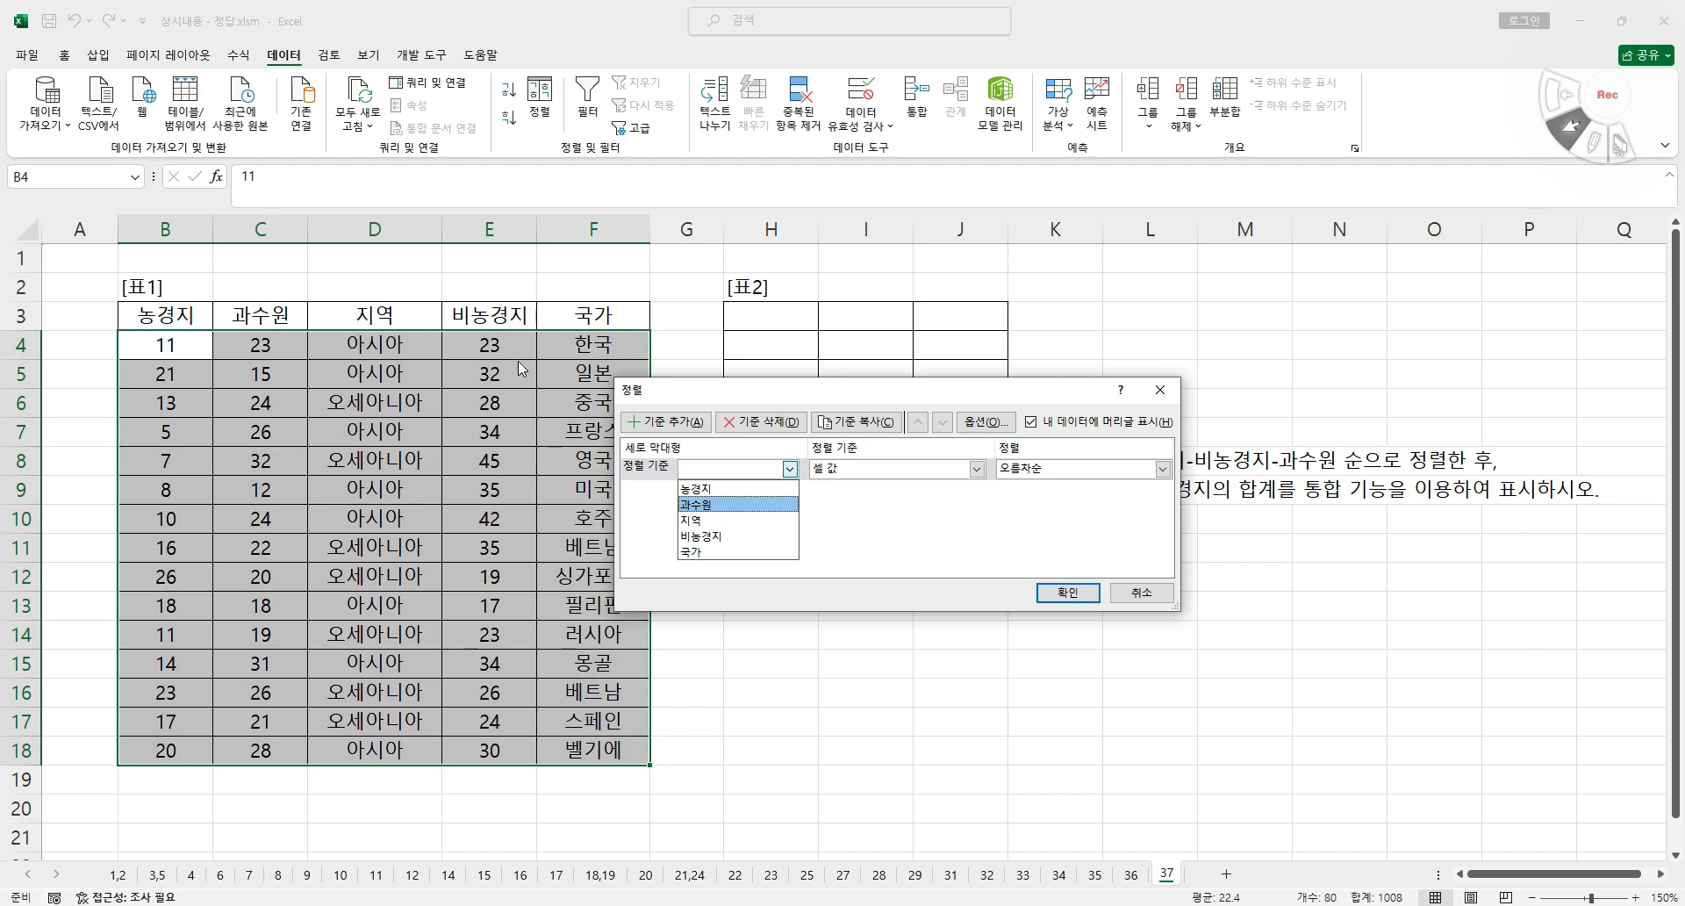
left_click(995, 422)
left_click(994, 422)
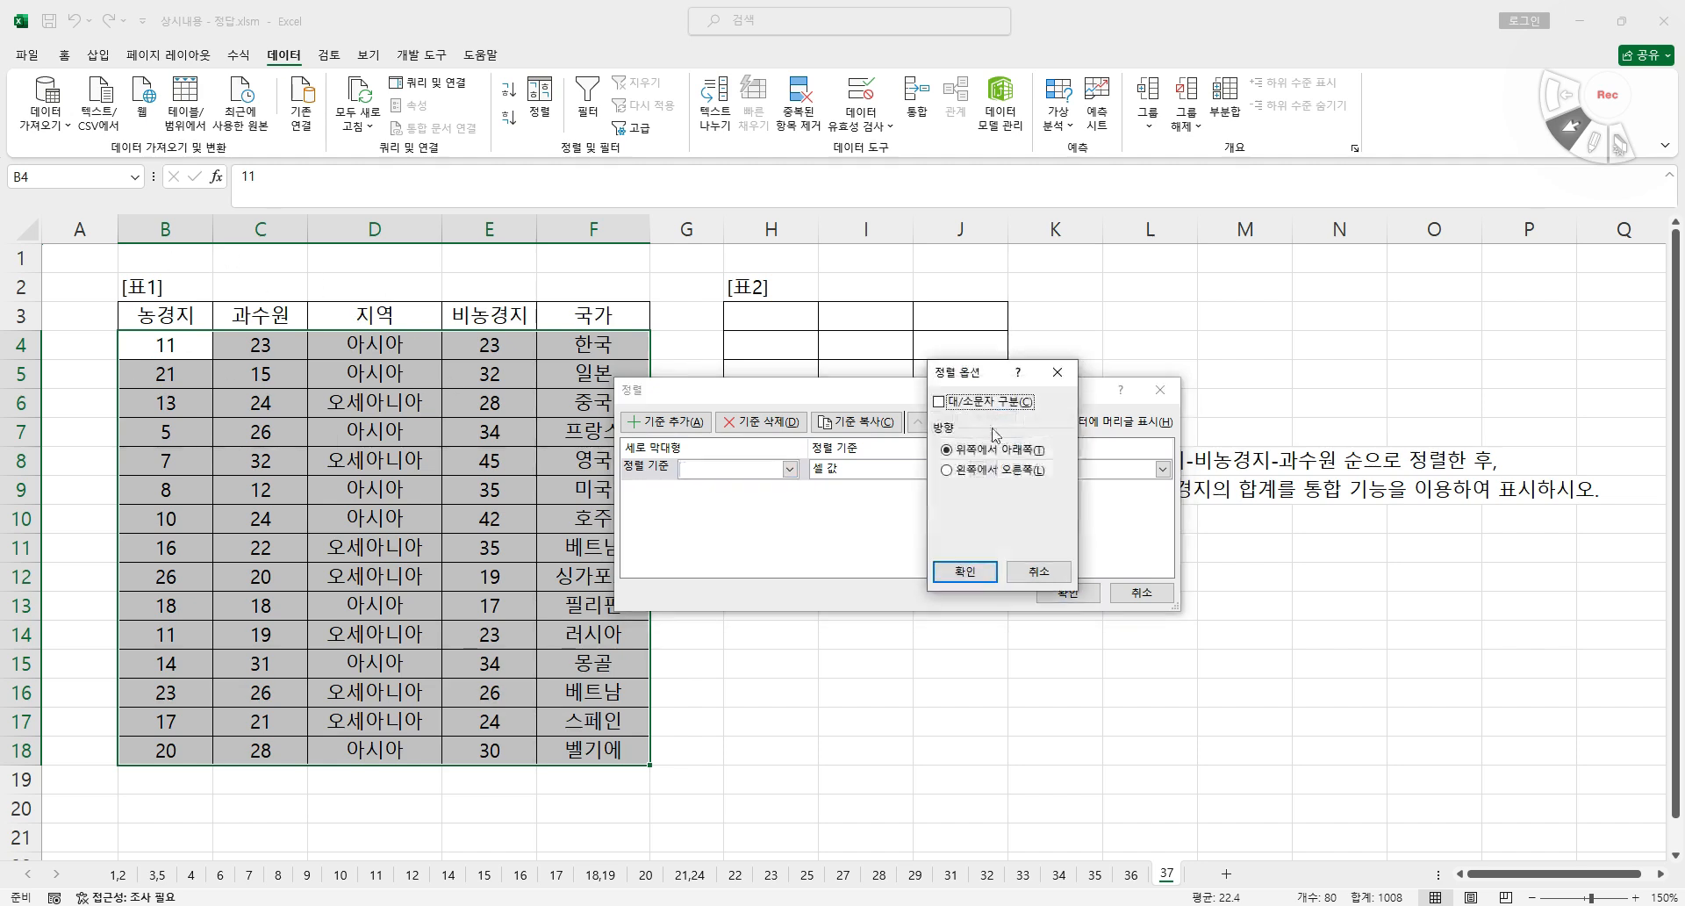
left_click(984, 471)
left_click(973, 572)
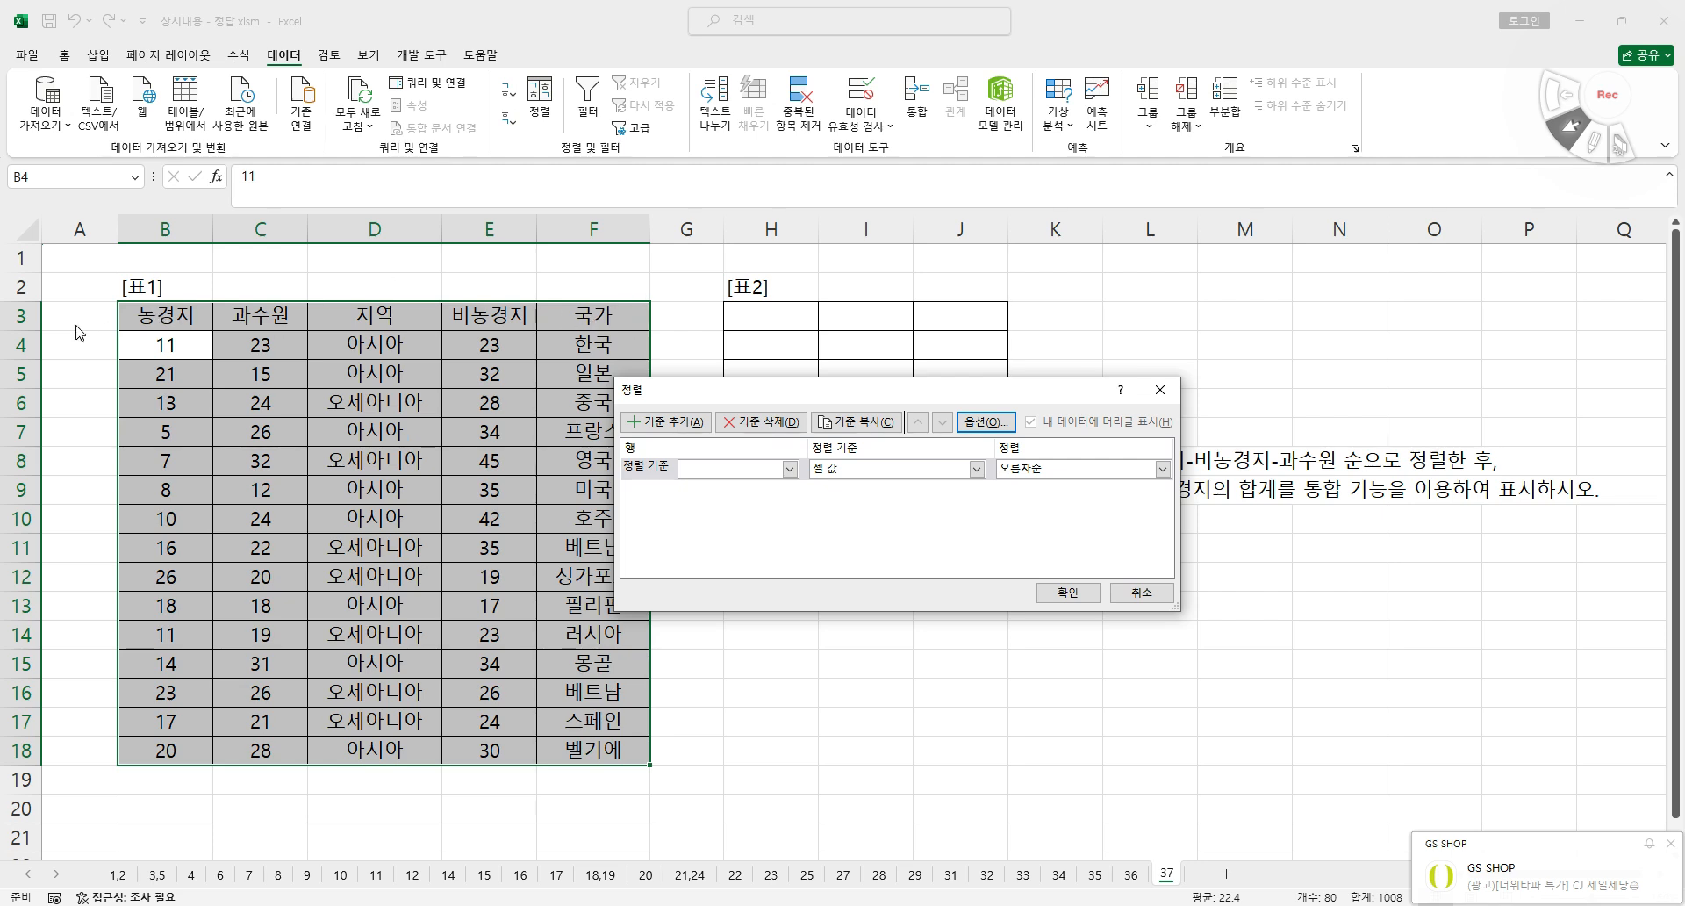
Choose row 3 (행 3) as the sort key, keeping the task text readable beside the sort settings
left_click(790, 469)
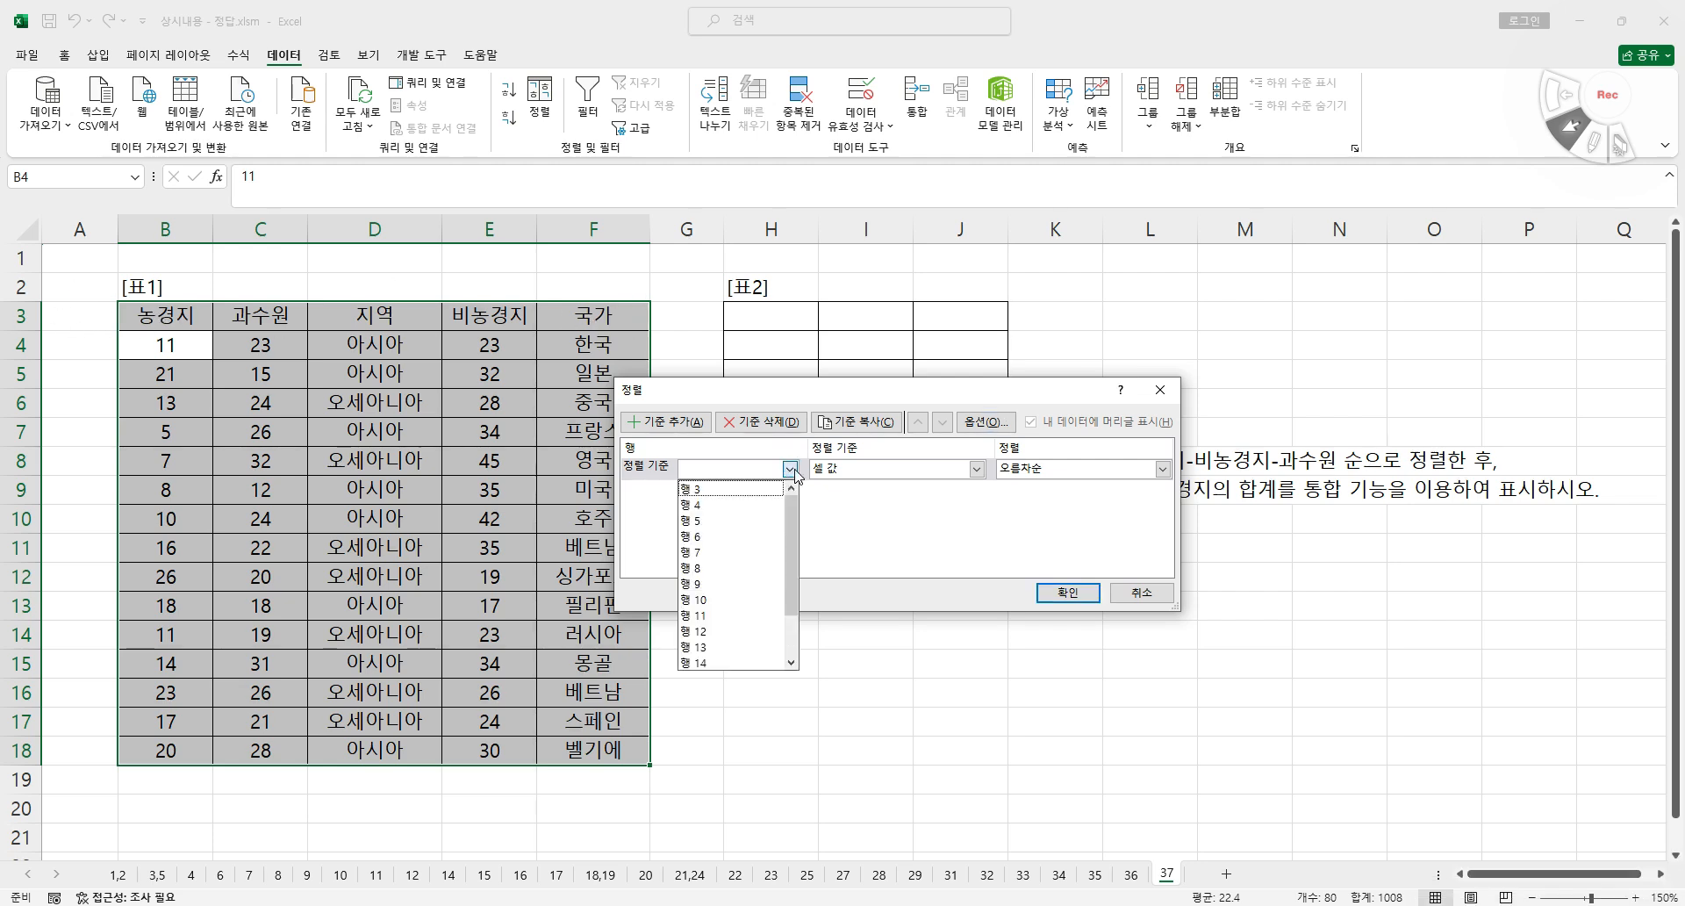
left_click(703, 490)
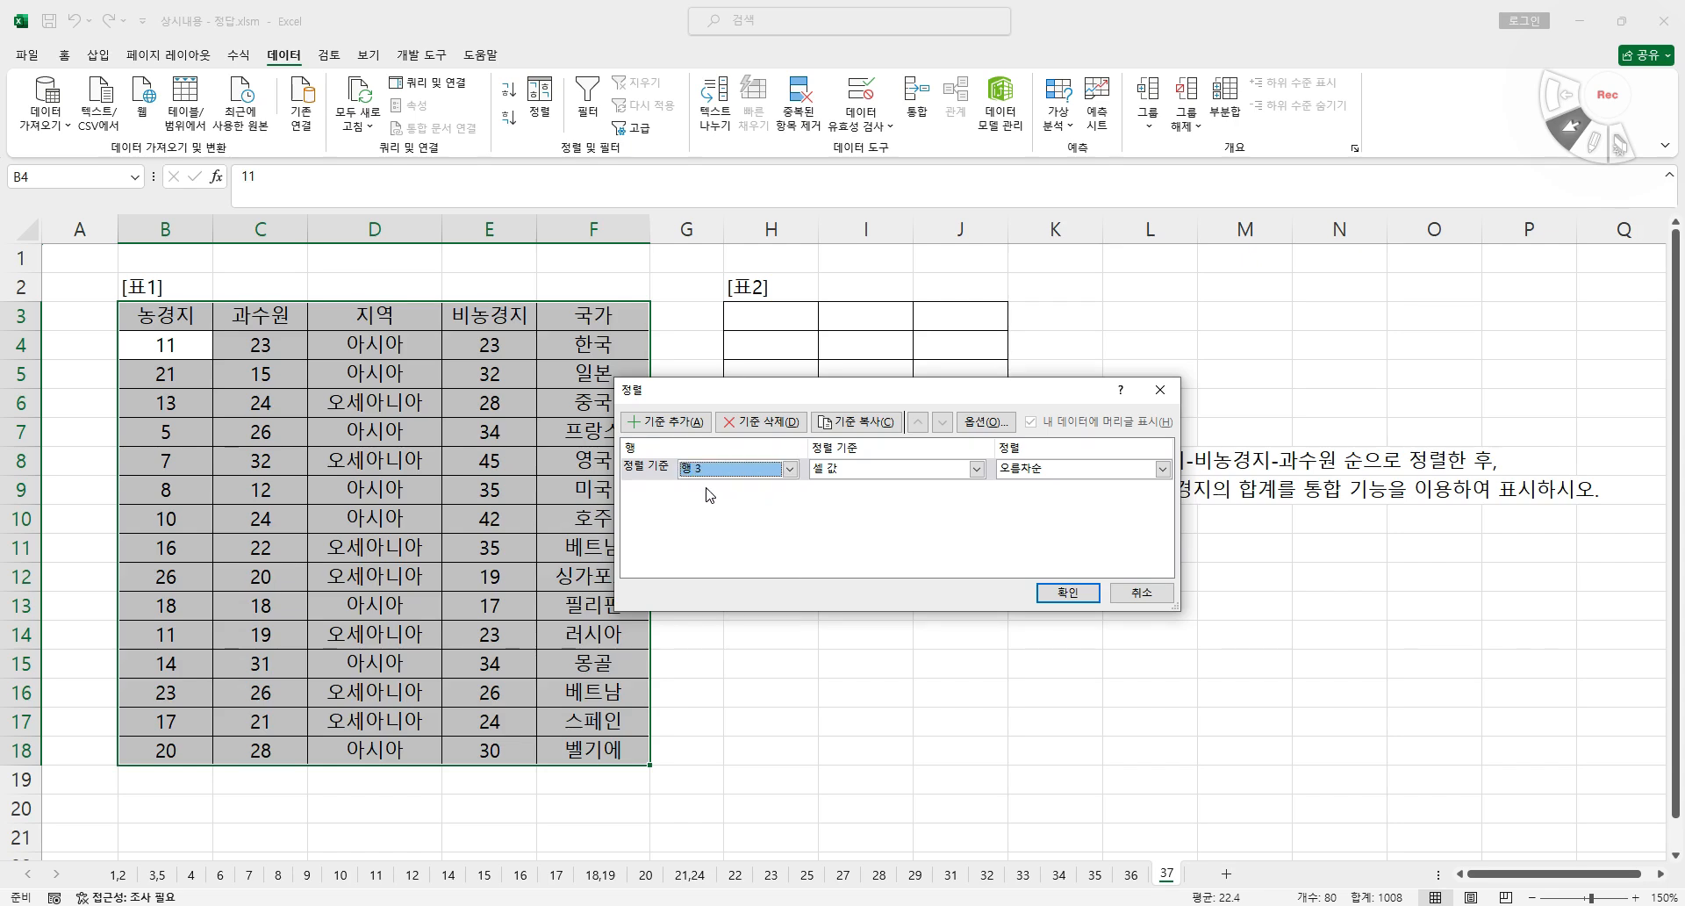
left_click_drag(908, 395, 662, 466)
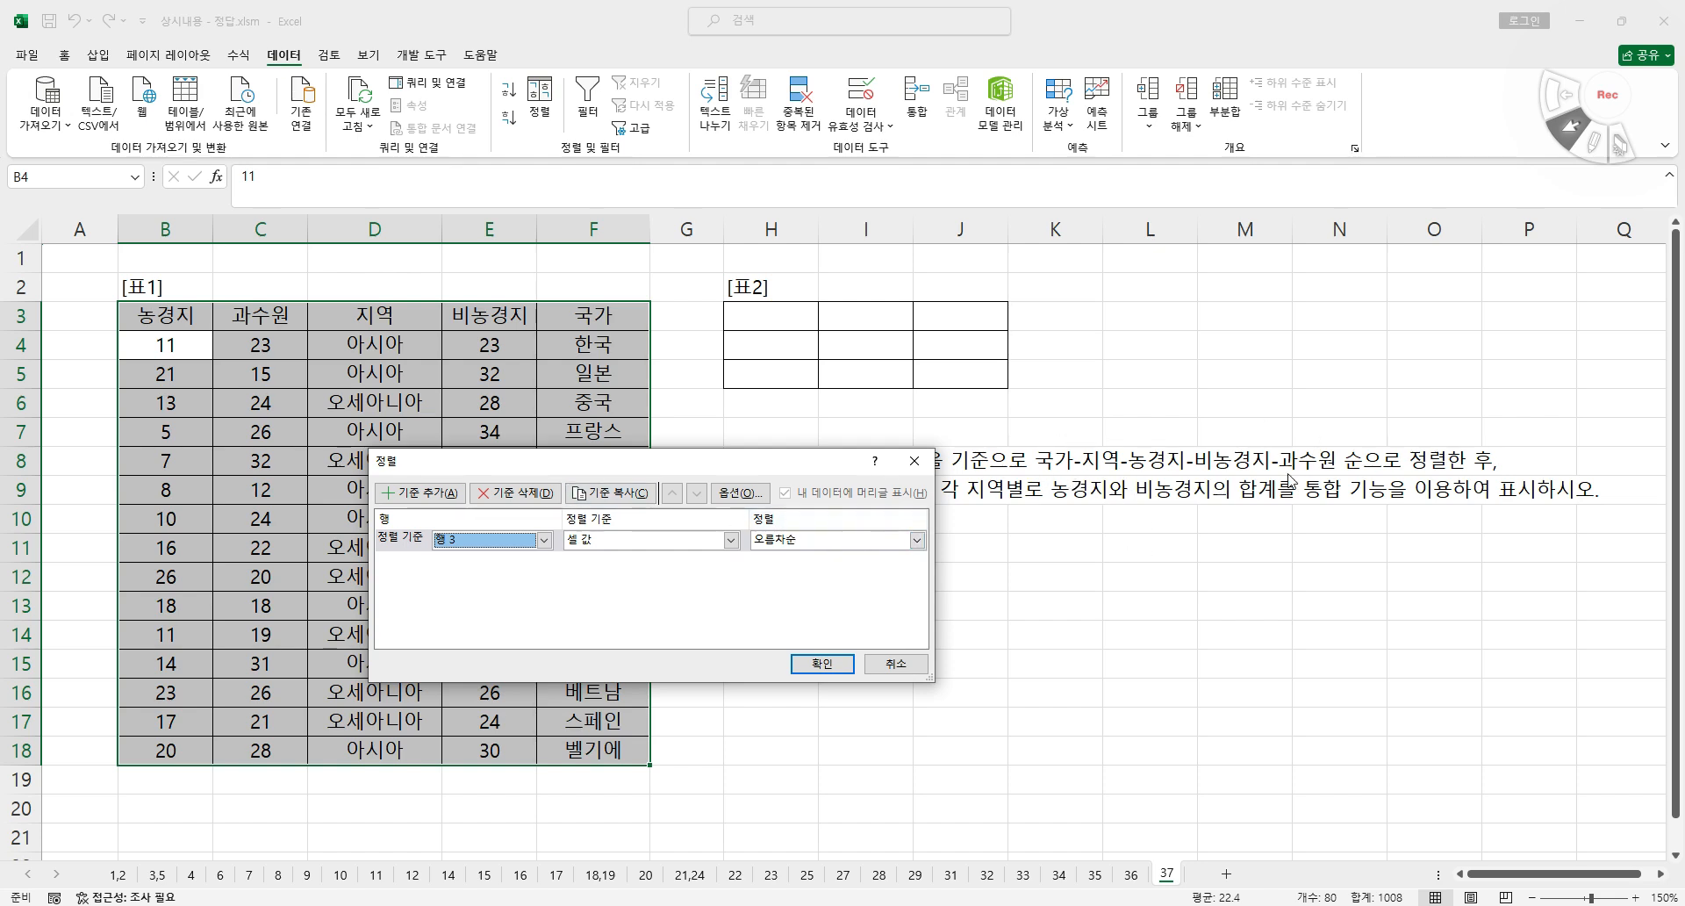
Add a custom list with the entries 국가, 지역, 농경지, 비농경지, 과수원 and use it as the sort order
left_click(797, 541)
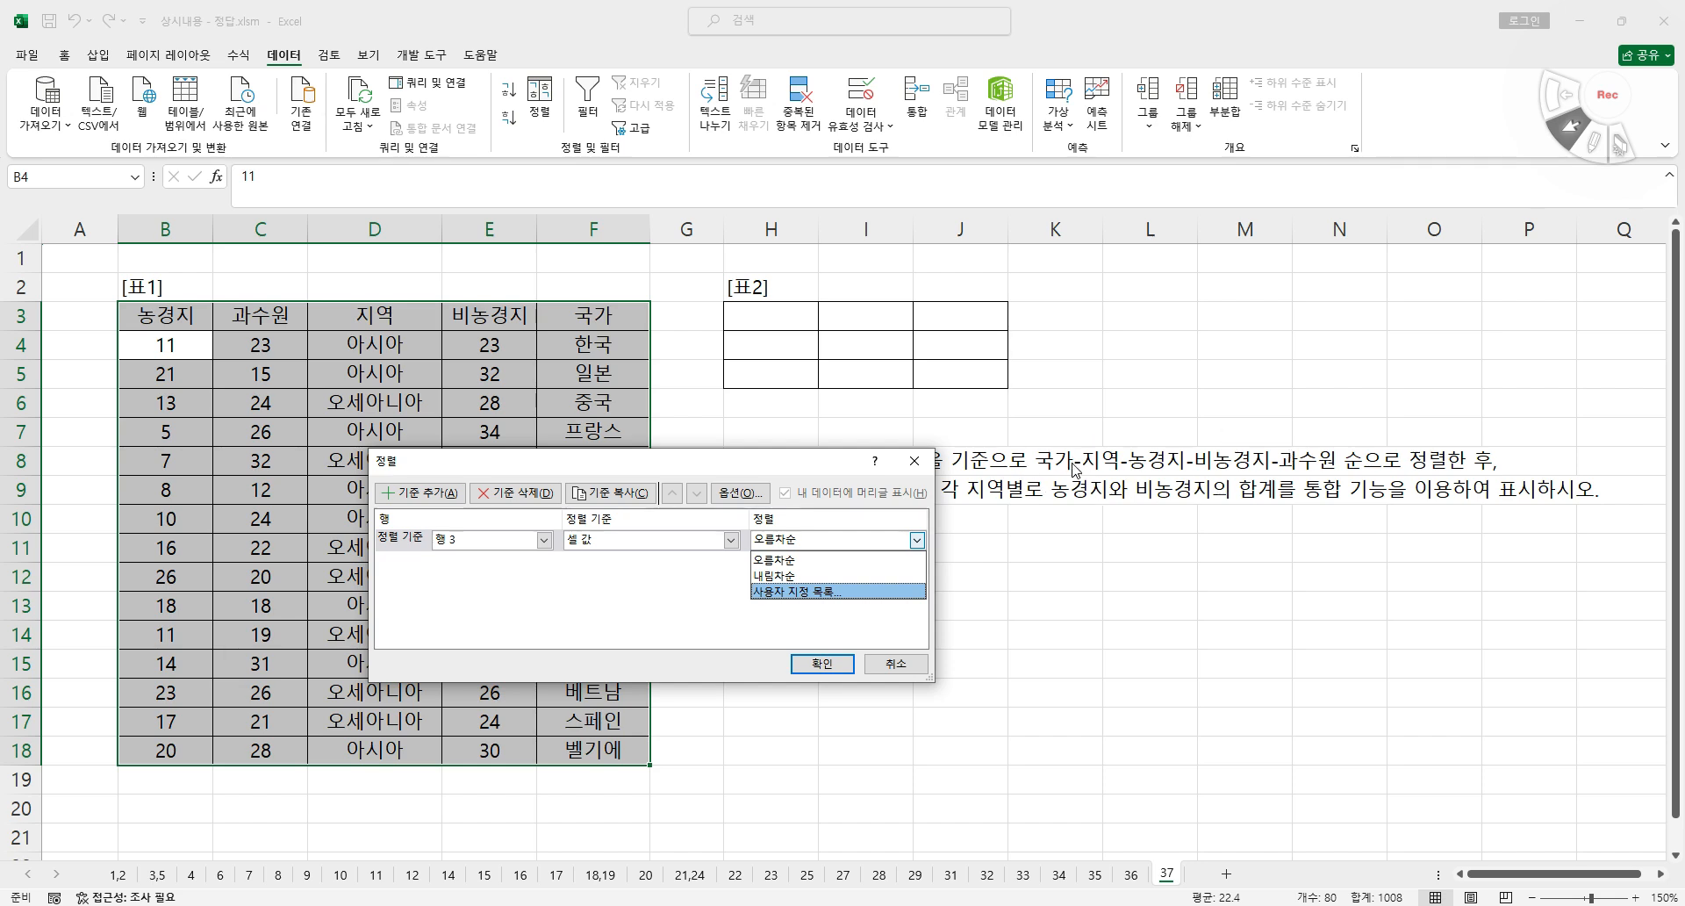
left_click(825, 593)
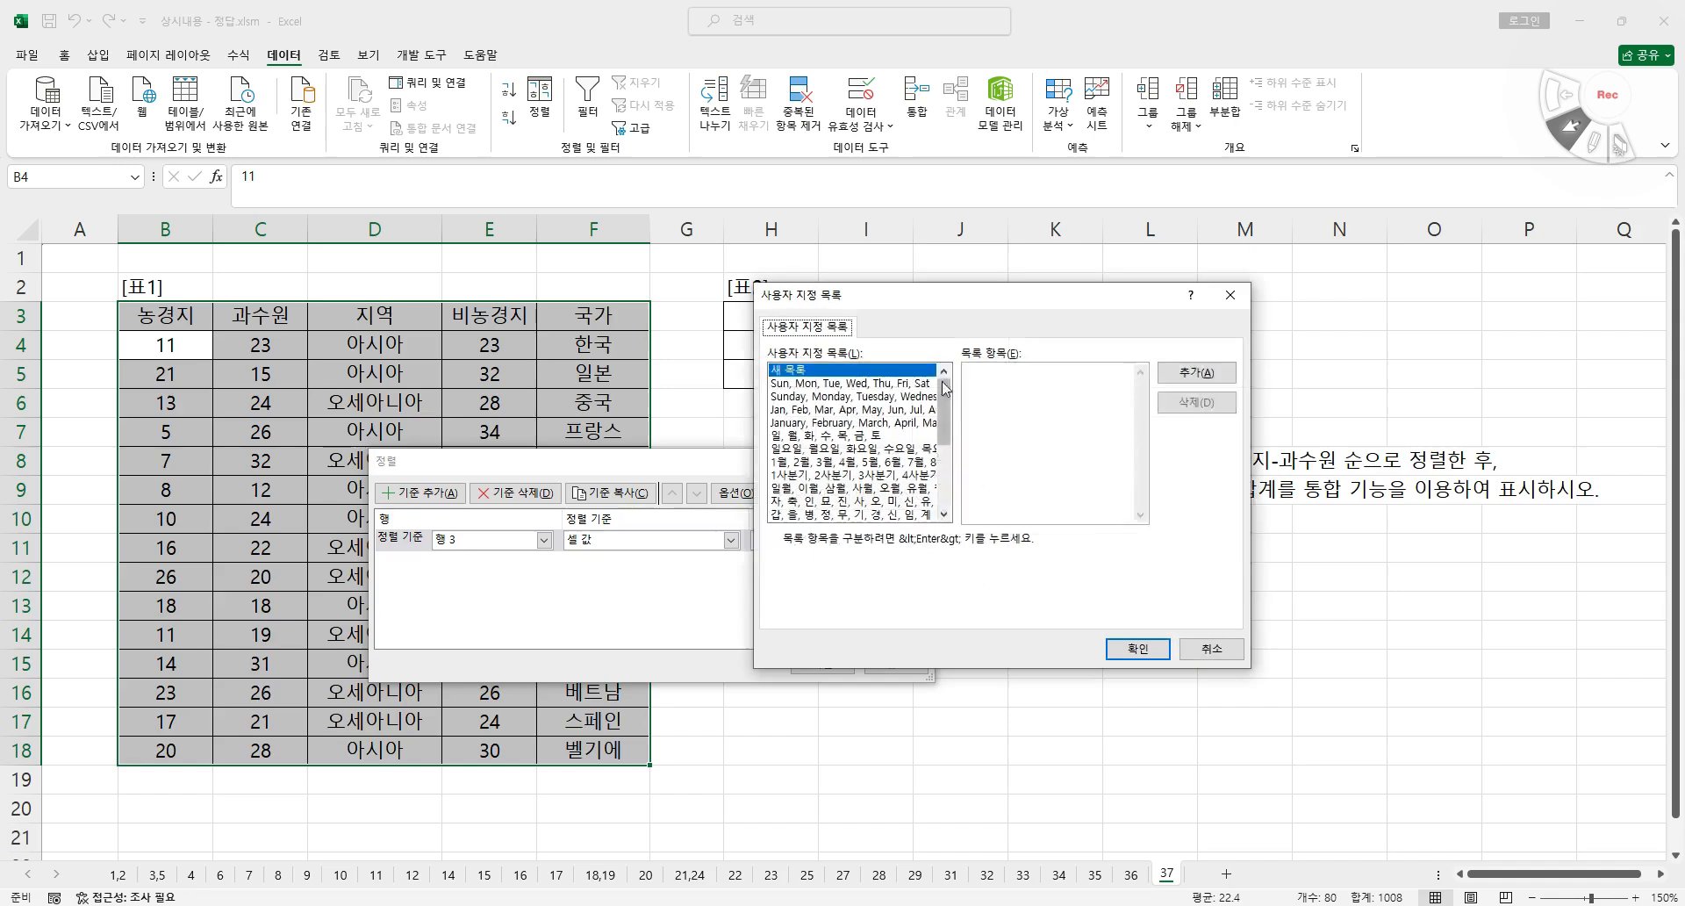
left_click_drag(948, 422, 521, 472)
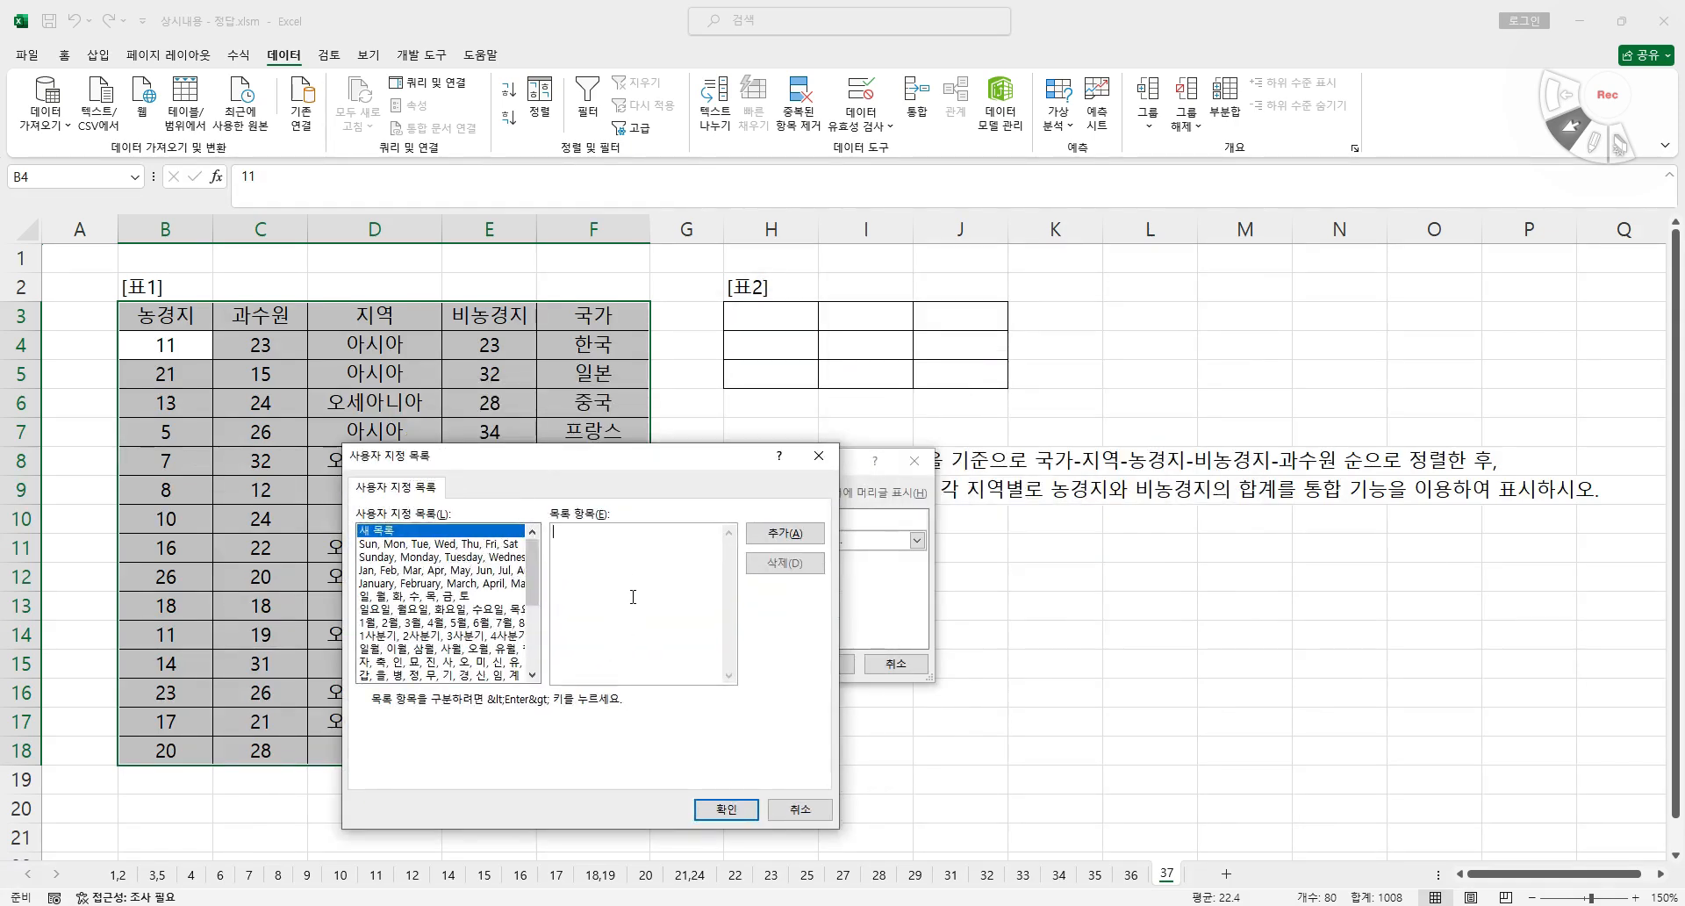
type("국ㄱ")
key("Return")
type("지여")
type("농경지")
type("비농")
type("경지")
type("과수원")
left_click(785, 533)
left_click(733, 809)
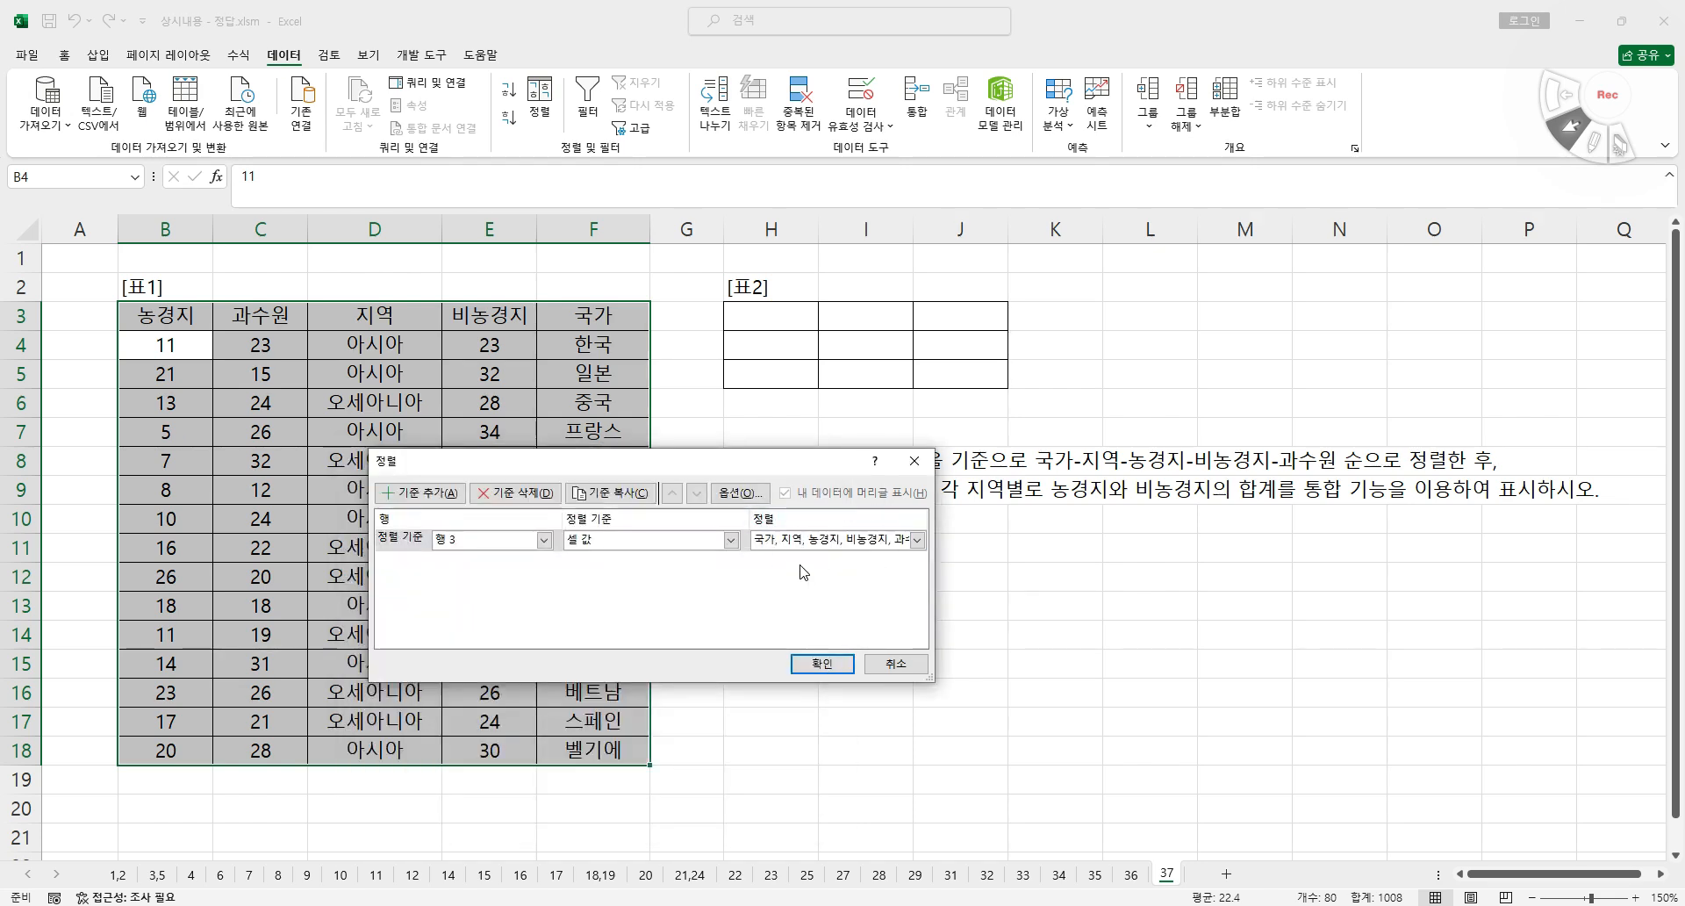
Apply the left-to-right sort to [표1] and auto-fit the width of column C
left_click(748, 503)
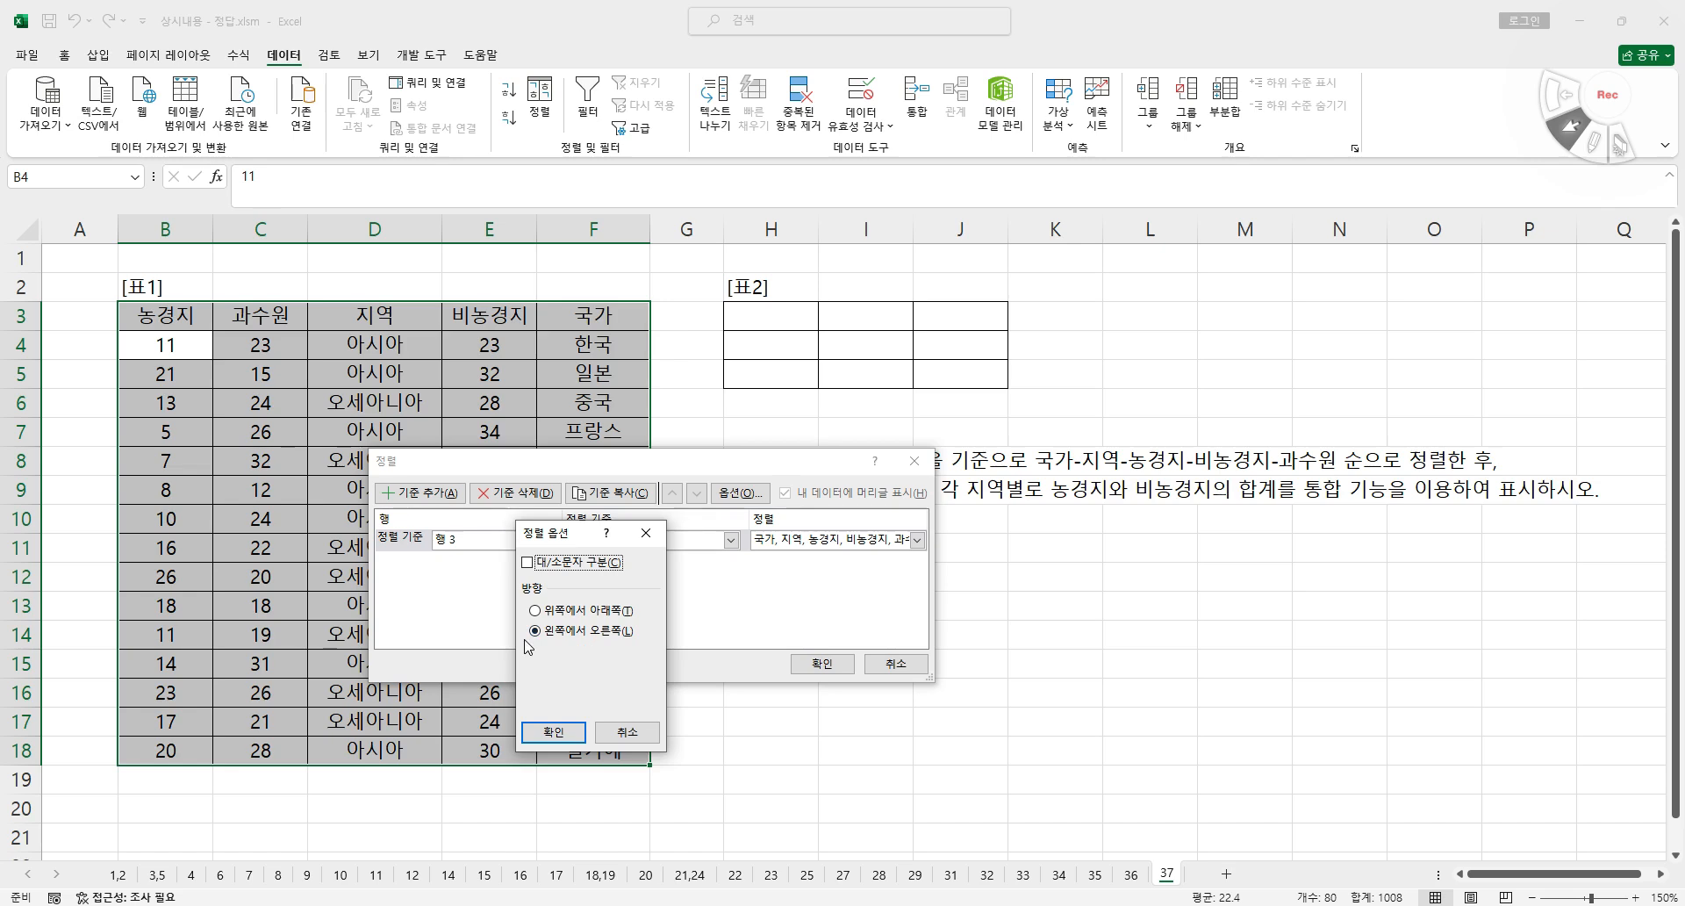
left_click(578, 729)
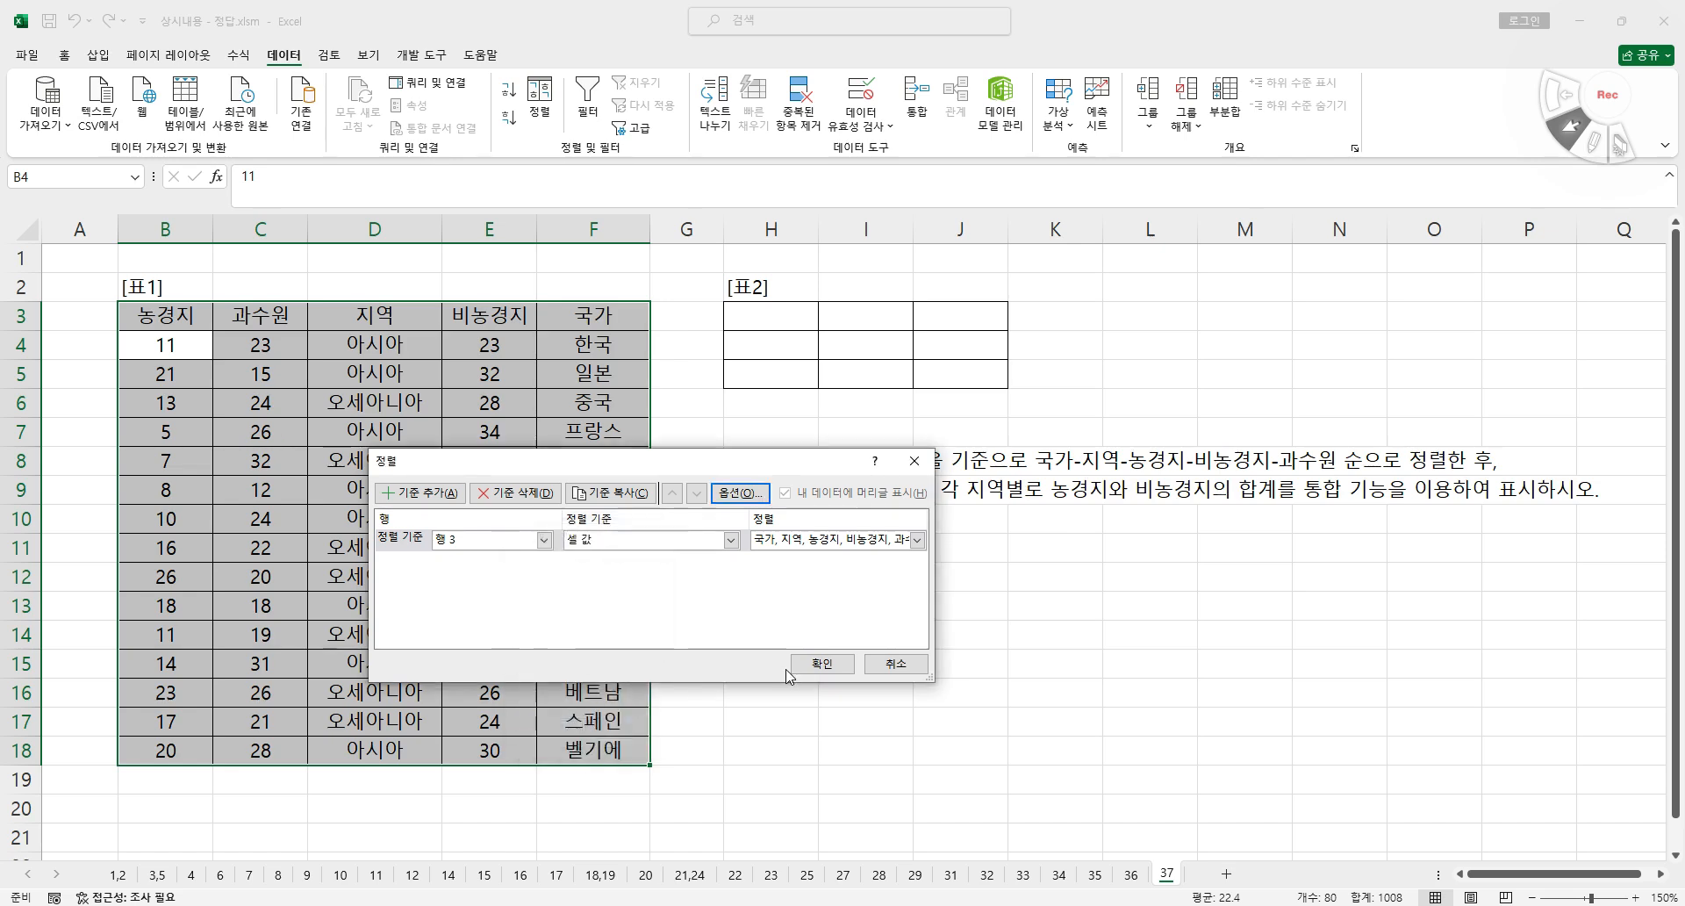
left_click(811, 661)
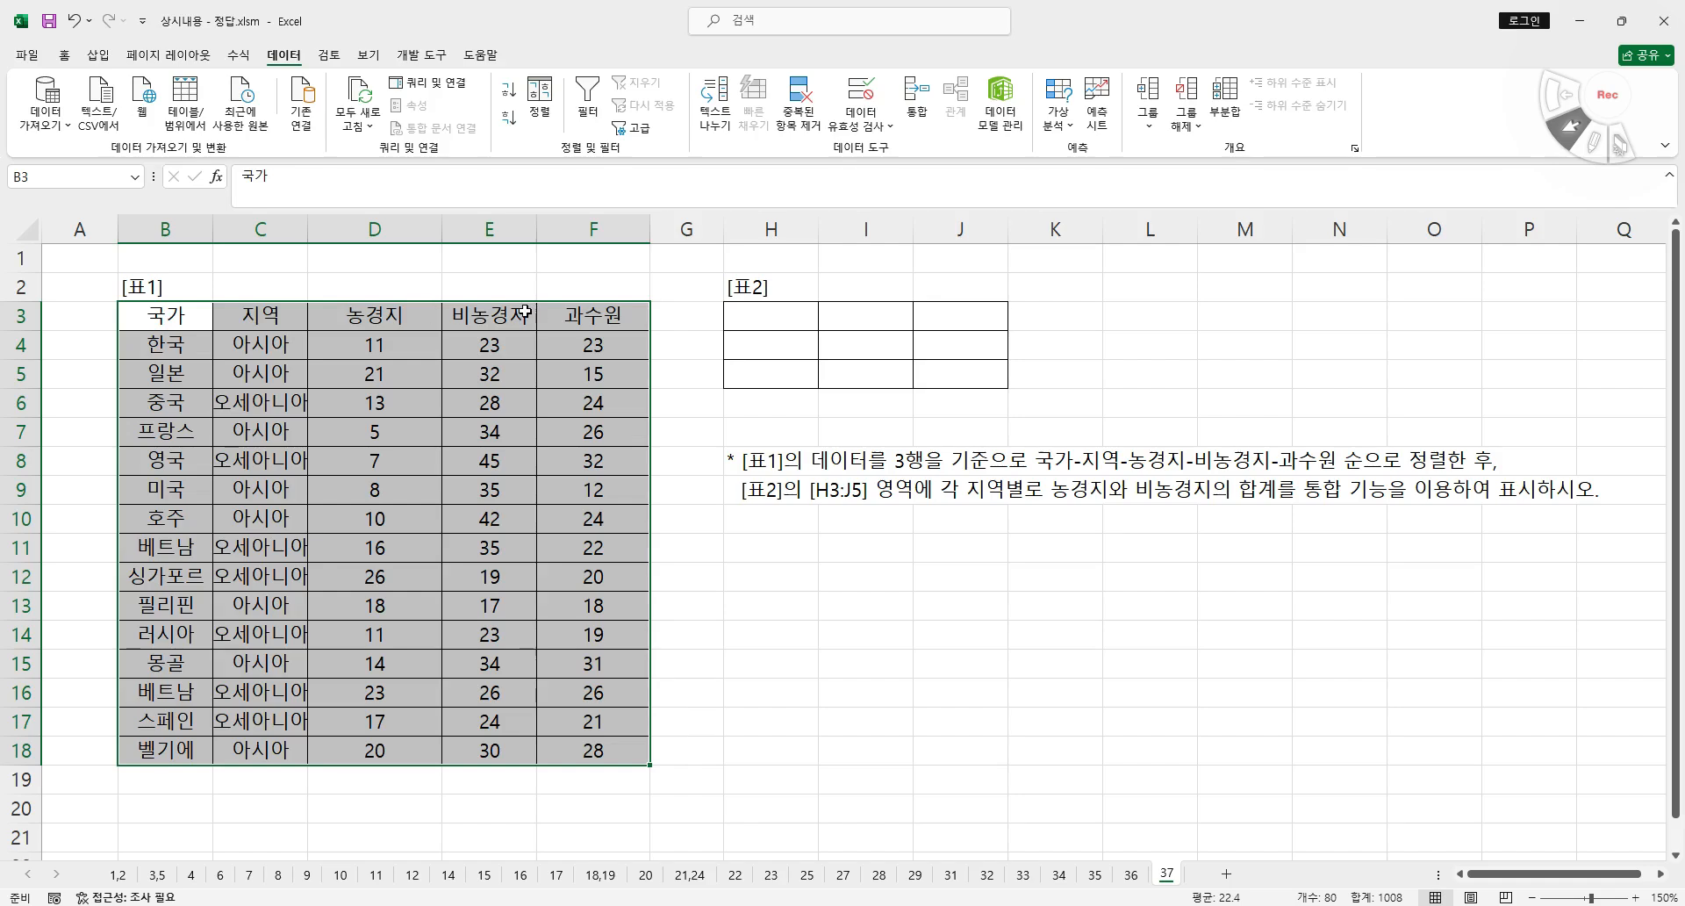
double_click(312, 229)
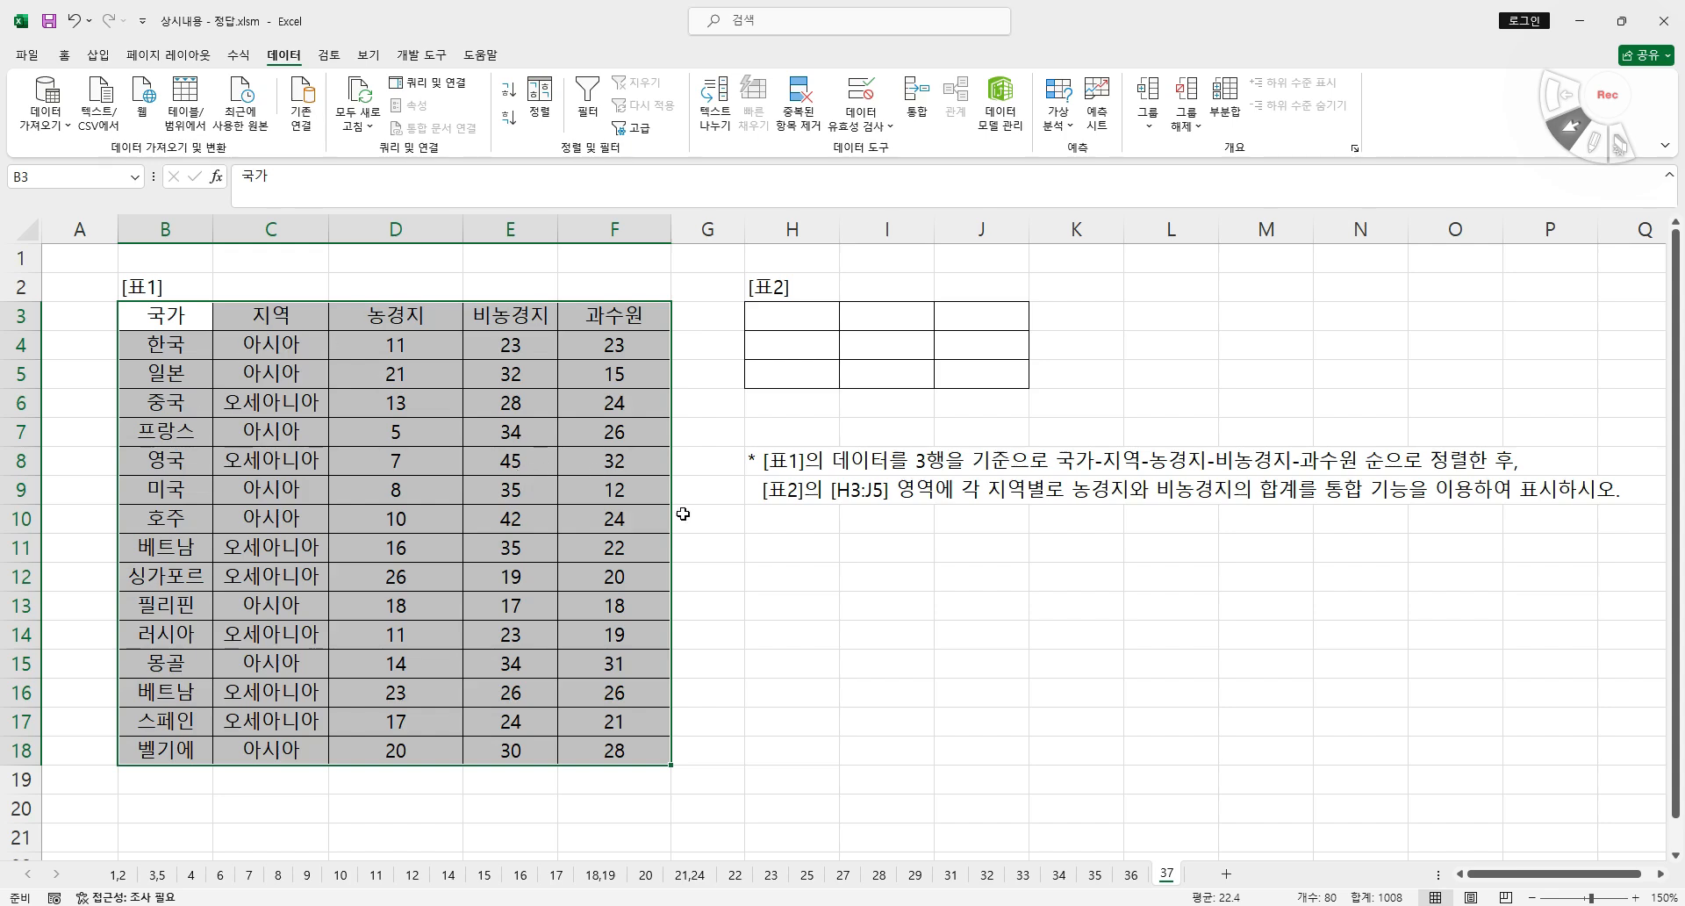
left_click(709, 530)
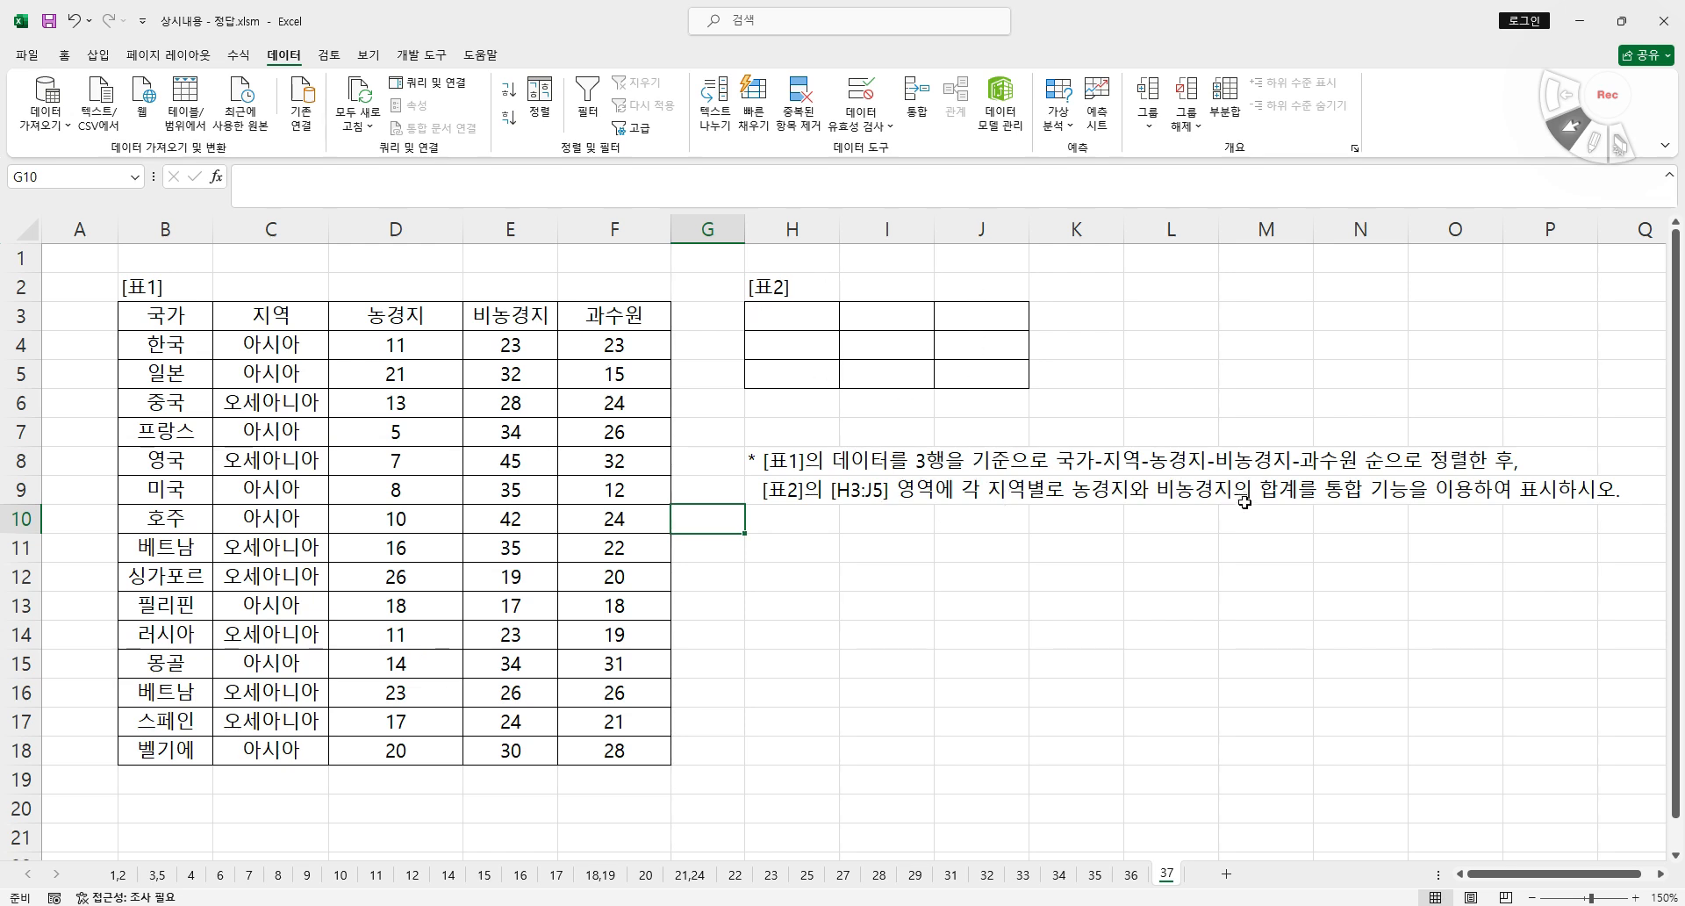
Copy the headers 지역, 농경지 and 비농경지 from C3:E3 into H3:J3 of [표2]
left_click_drag(290, 323, 496, 318)
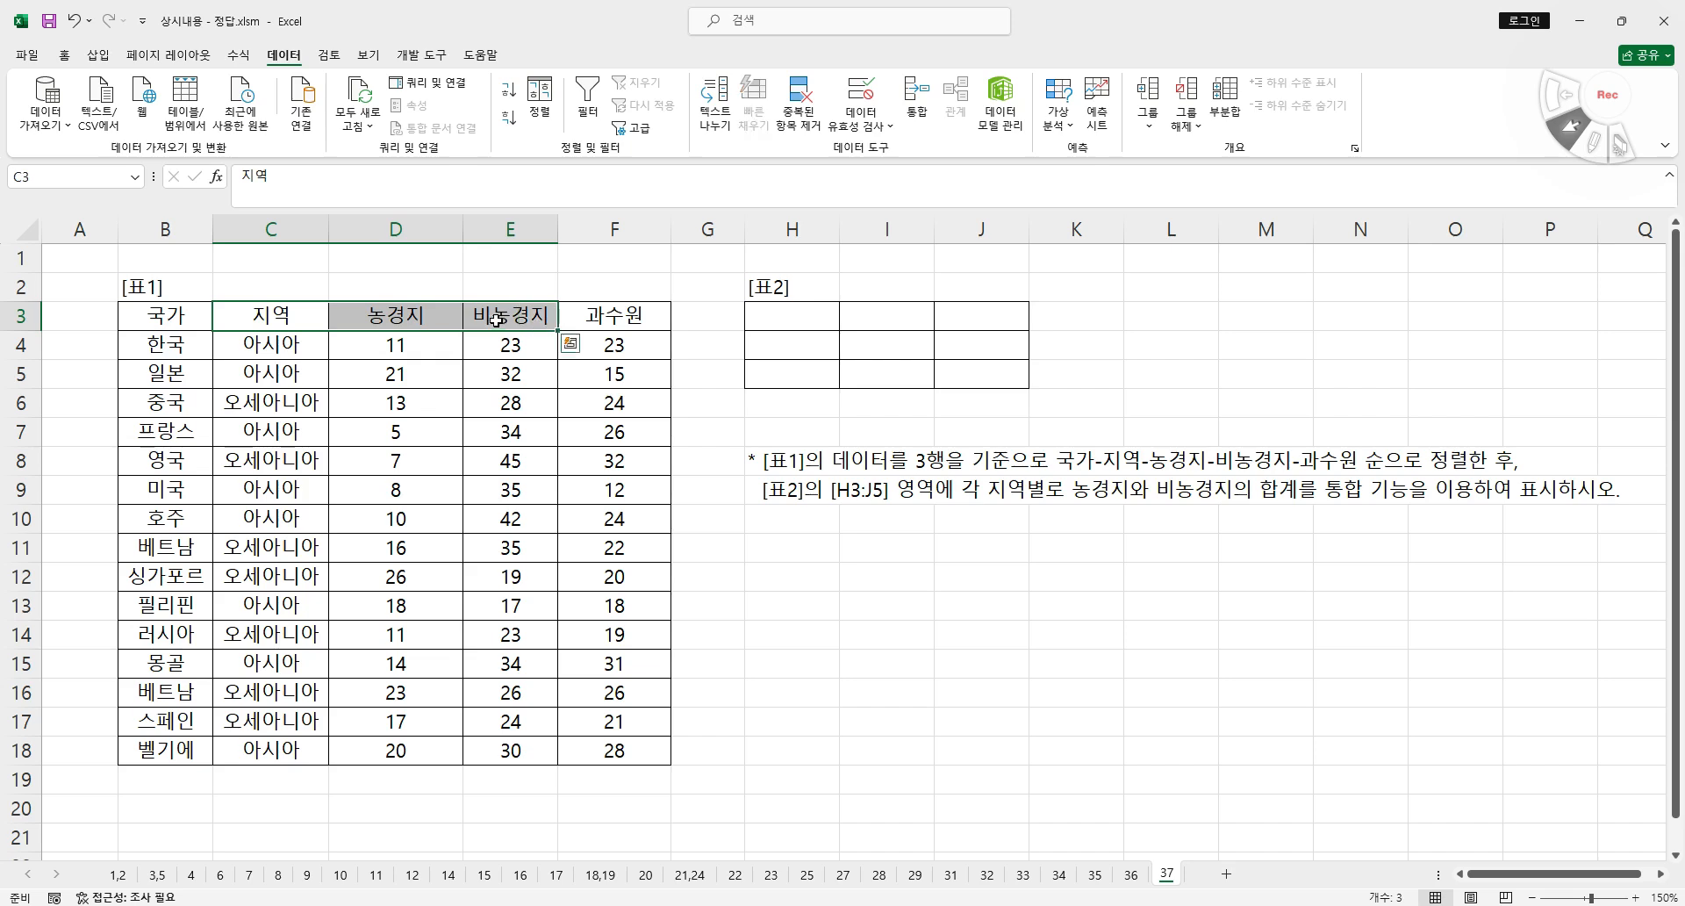
key("ctrl+c")
left_click(793, 317)
key("ctrl+v")
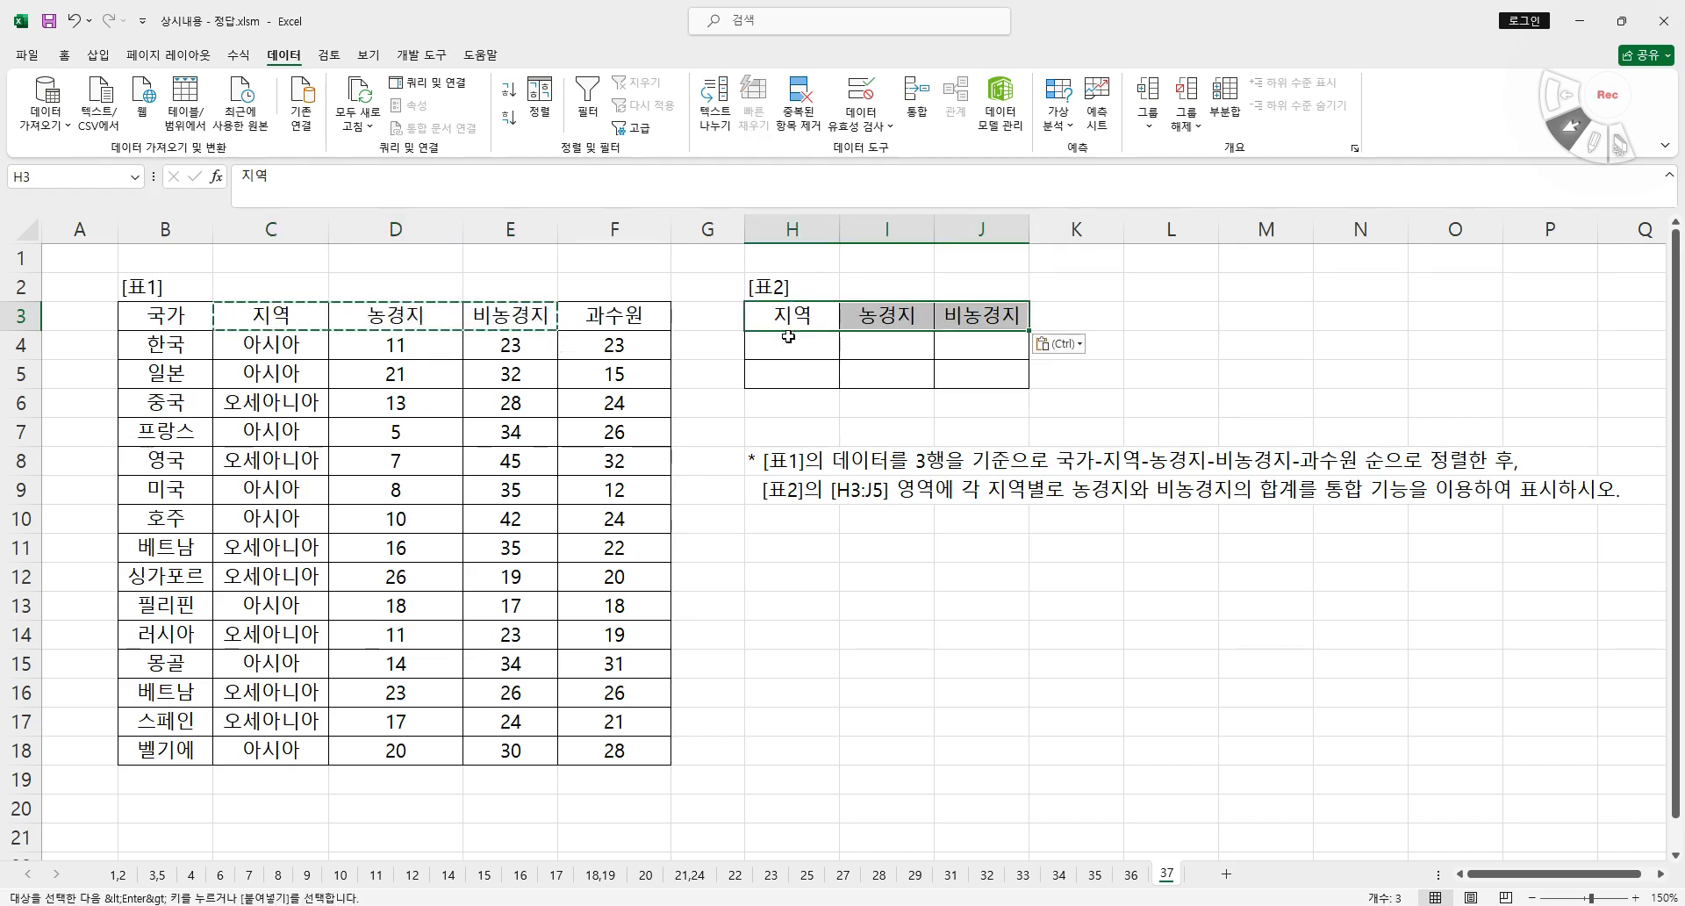
Copy the region names 아시아 and 오세아니아 from C4 and C6 into H4:H5 of [표2]
left_click(303, 343)
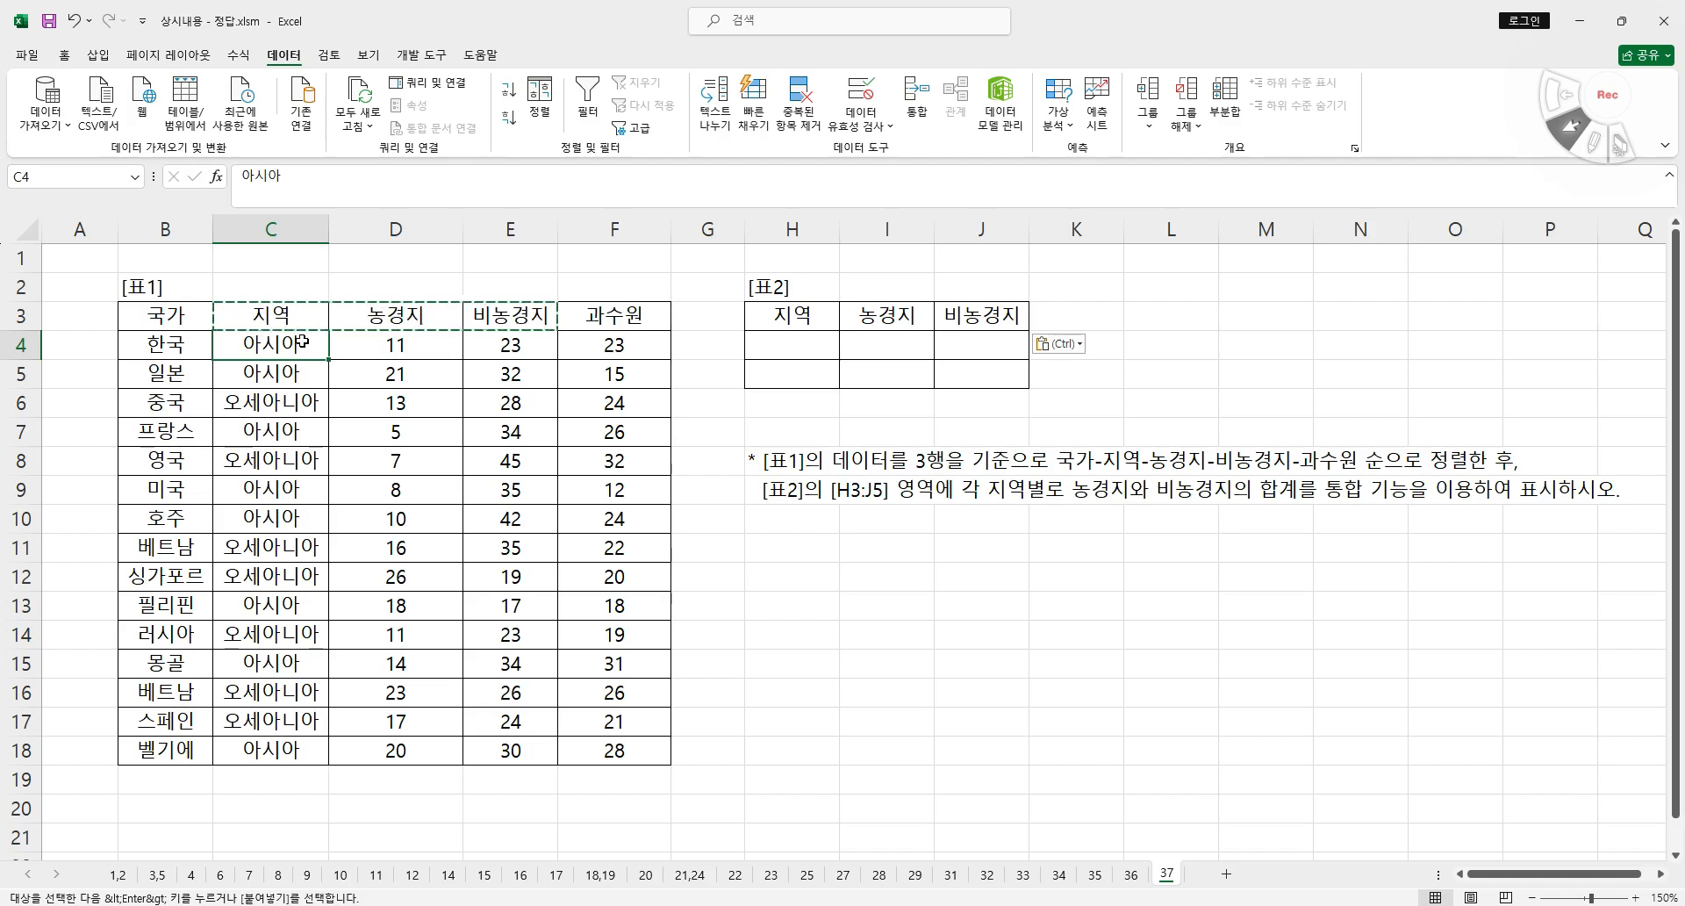
left_click(312, 399, "ctrl")
key("ctrl+c")
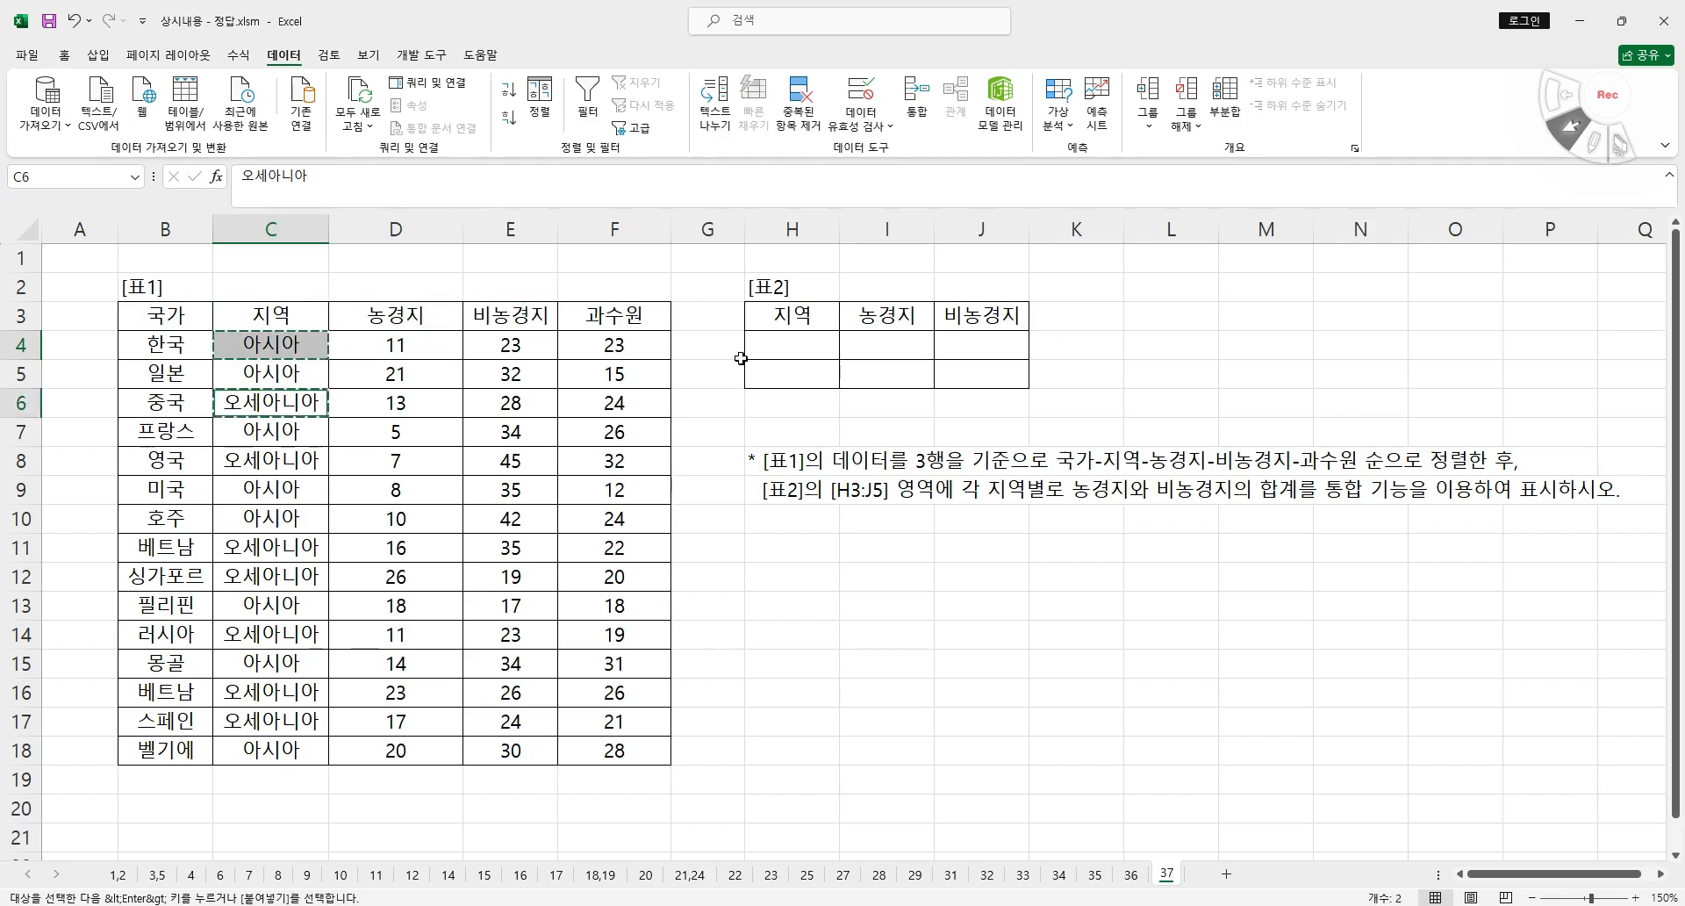
left_click(793, 351)
key("ctrl+v")
left_click(798, 537)
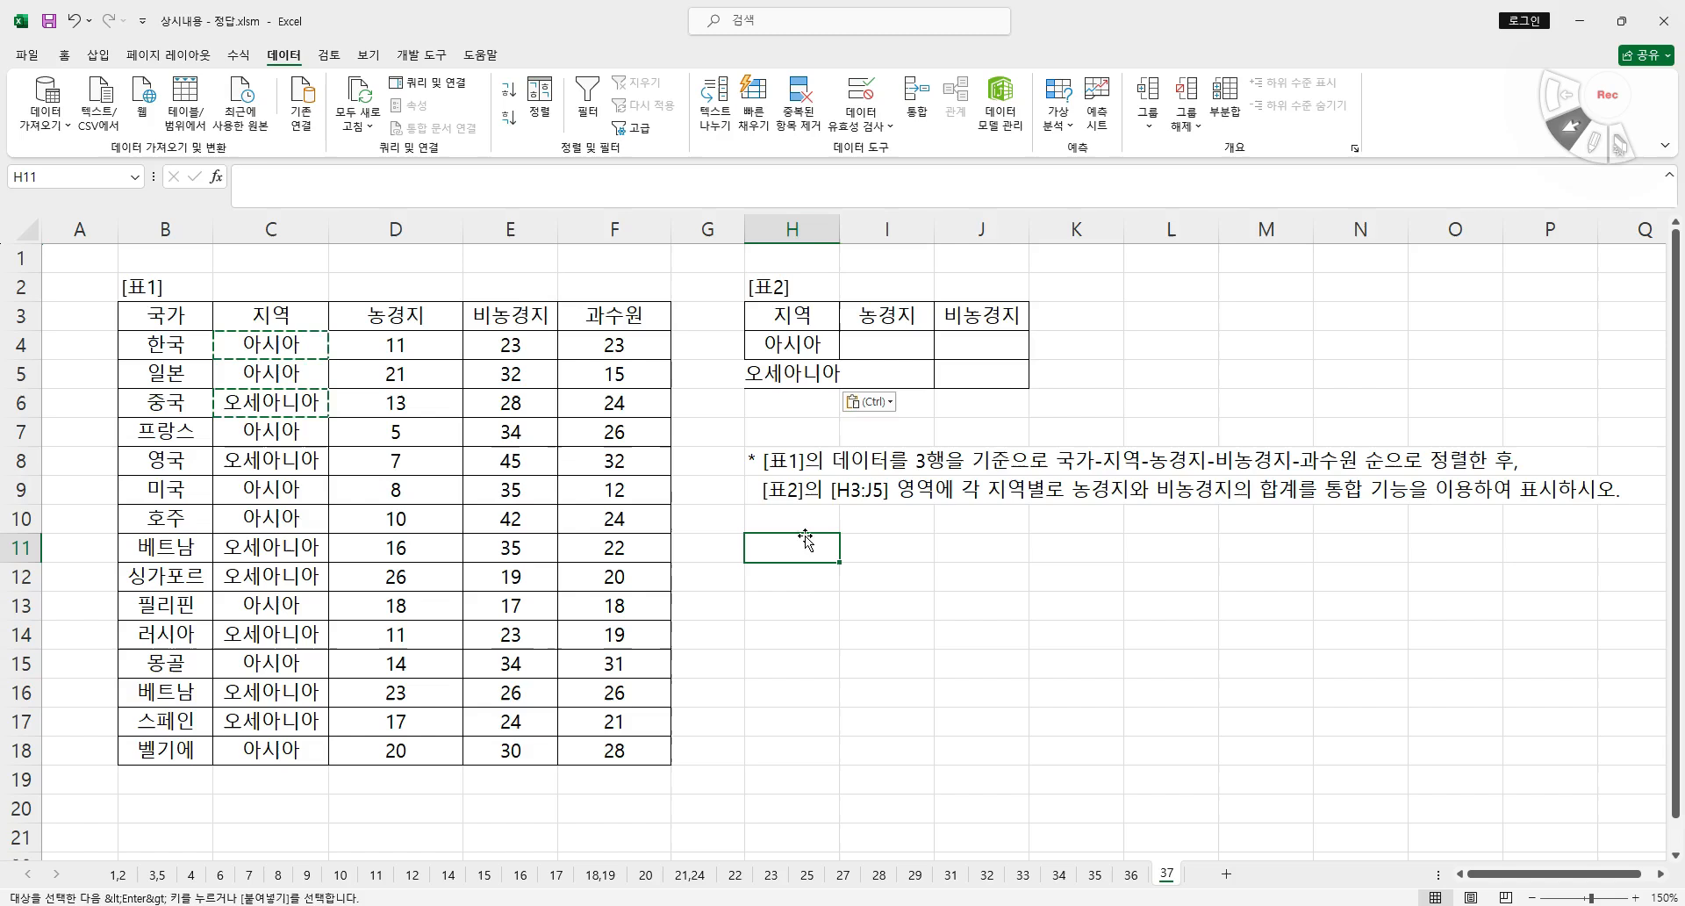
Widen column H slightly so that 오세아니아 fits inside its cell, without stretching the column to the long task text
double_click(840, 230)
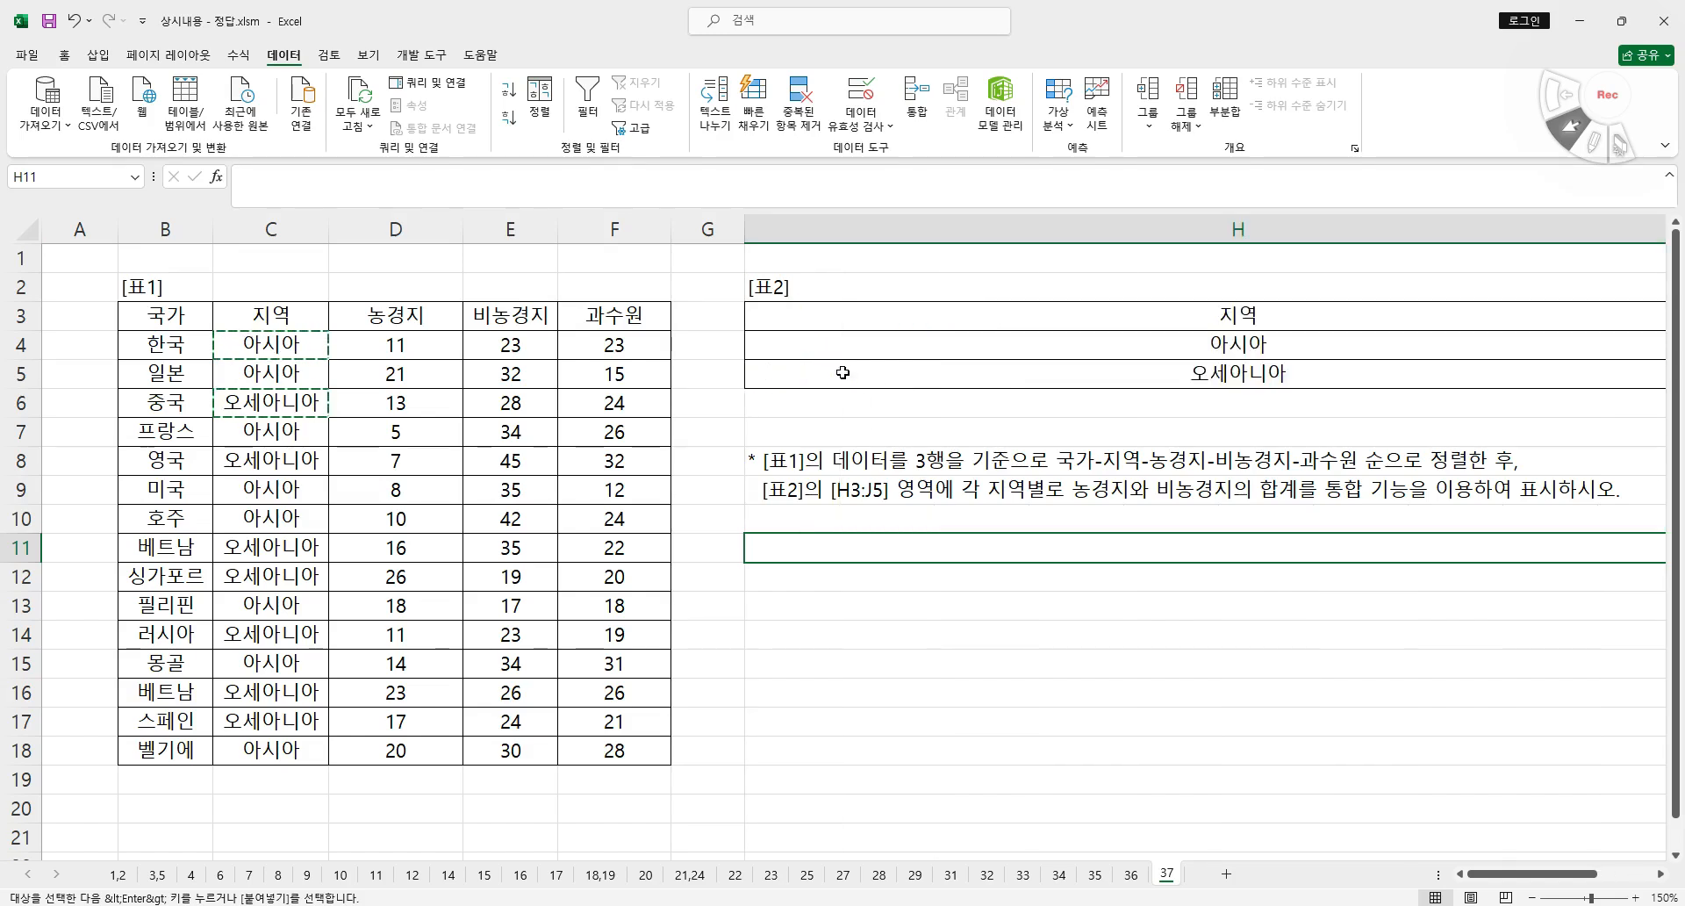
key("ctrl+z")
left_click(766, 233)
left_click_drag(766, 233, 781, 232)
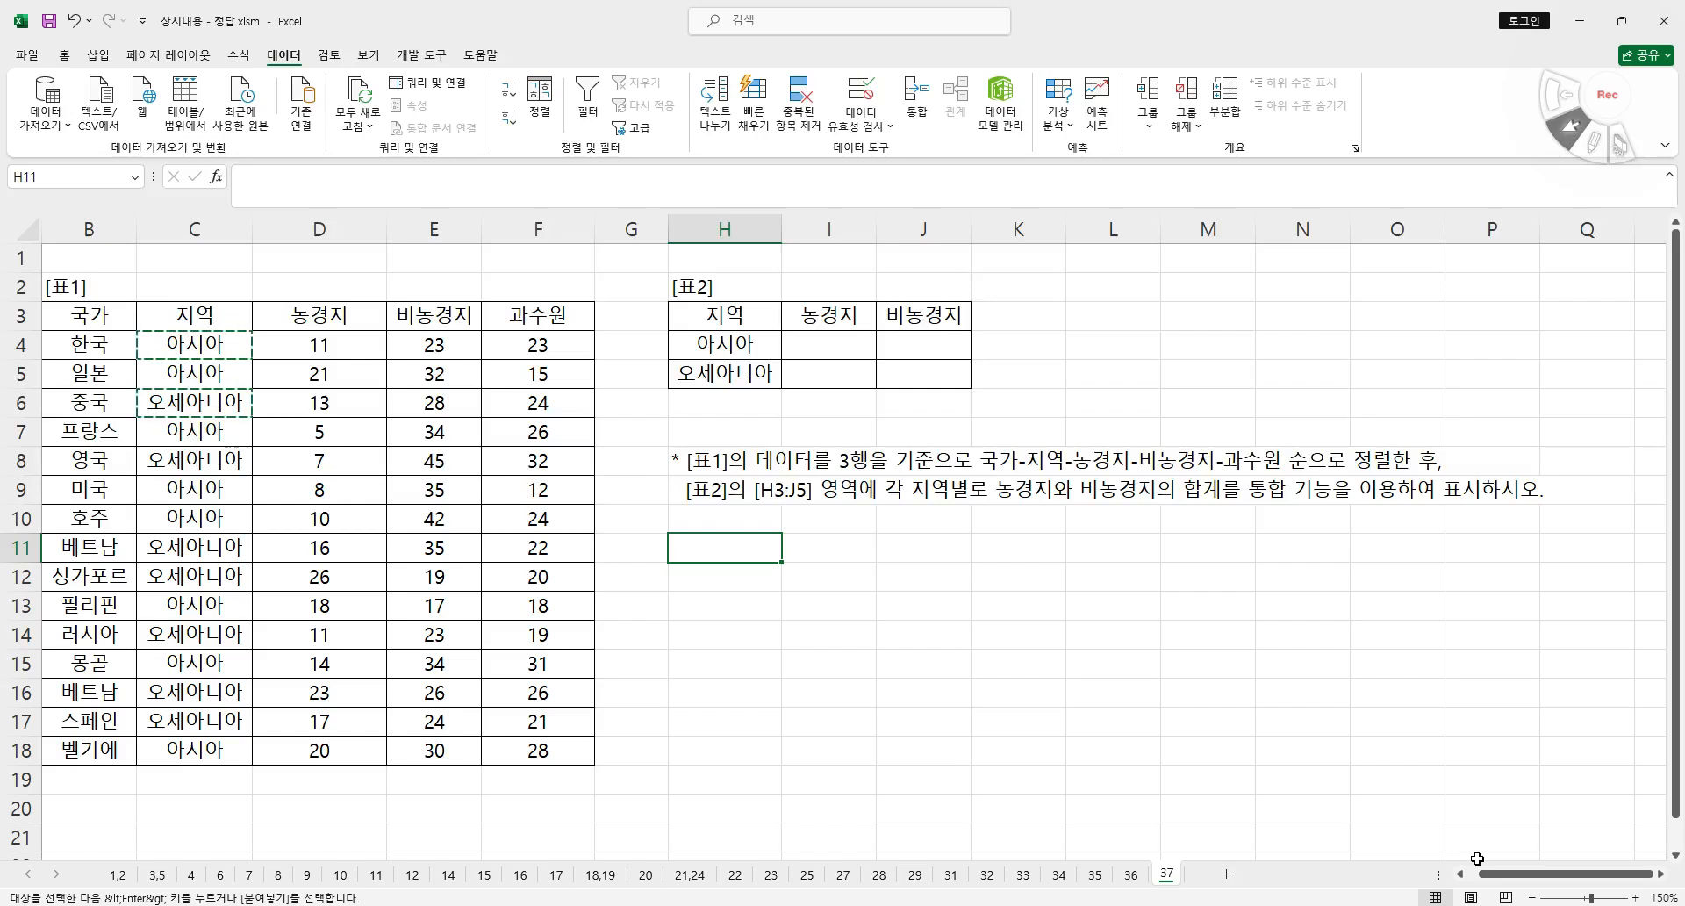
scroll(1529, 883, "left", 1)
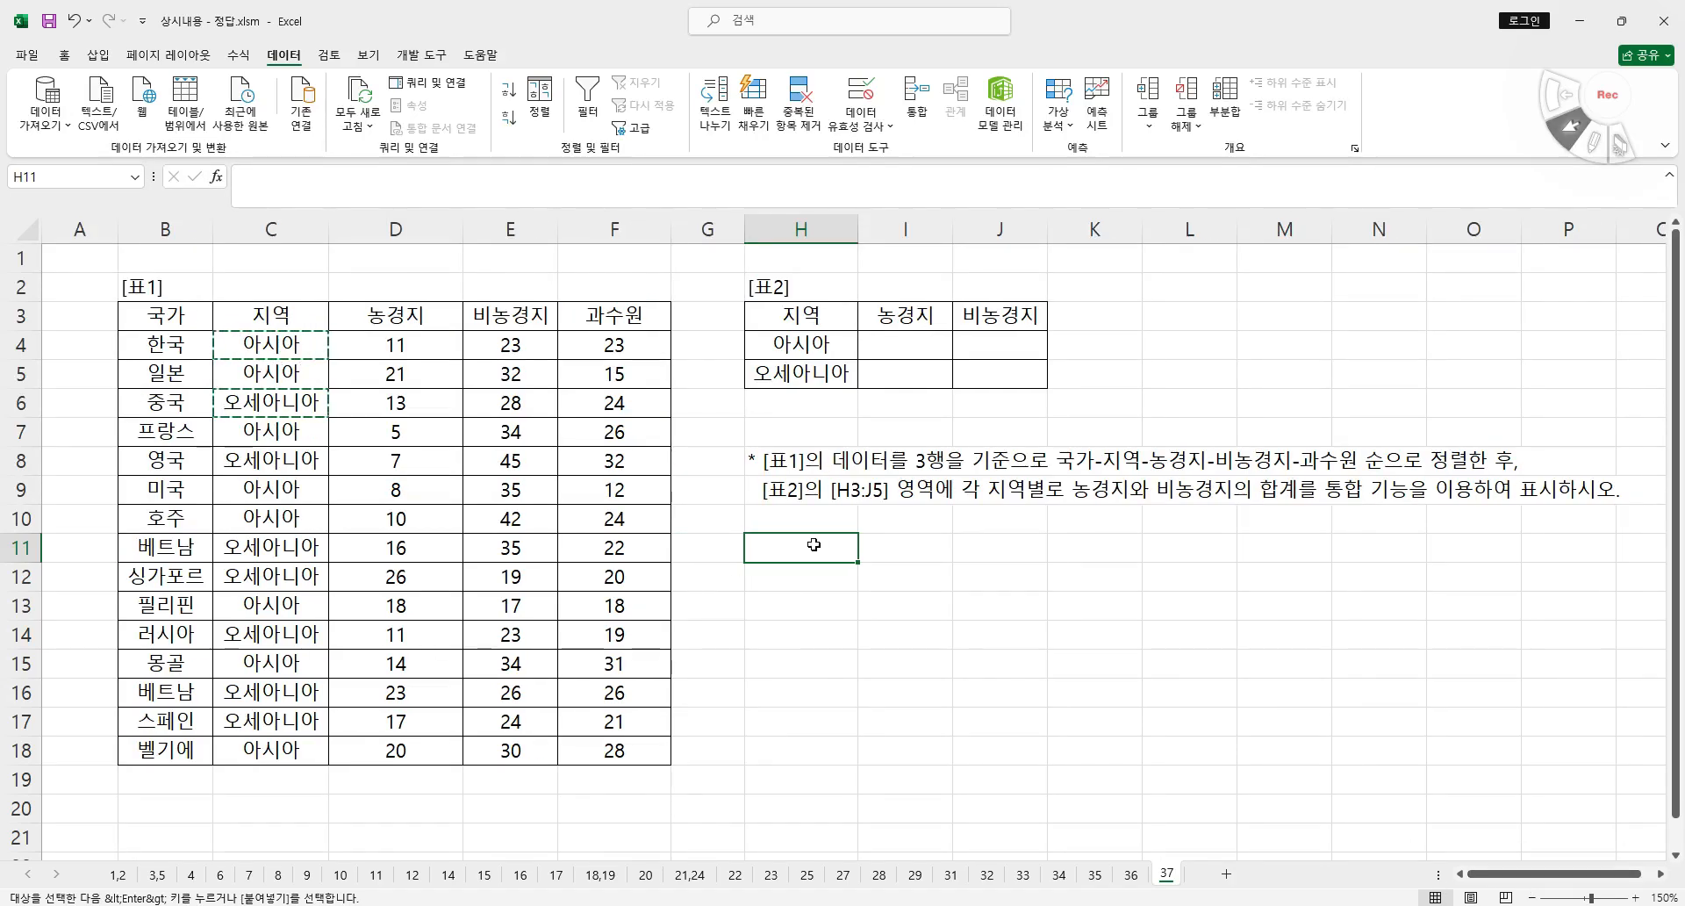
Compare the header row B3:F3 of [표1] with the headers H3:J3 and the labels H3:H5 of [표2]
left_click_drag(813, 317, 1001, 316)
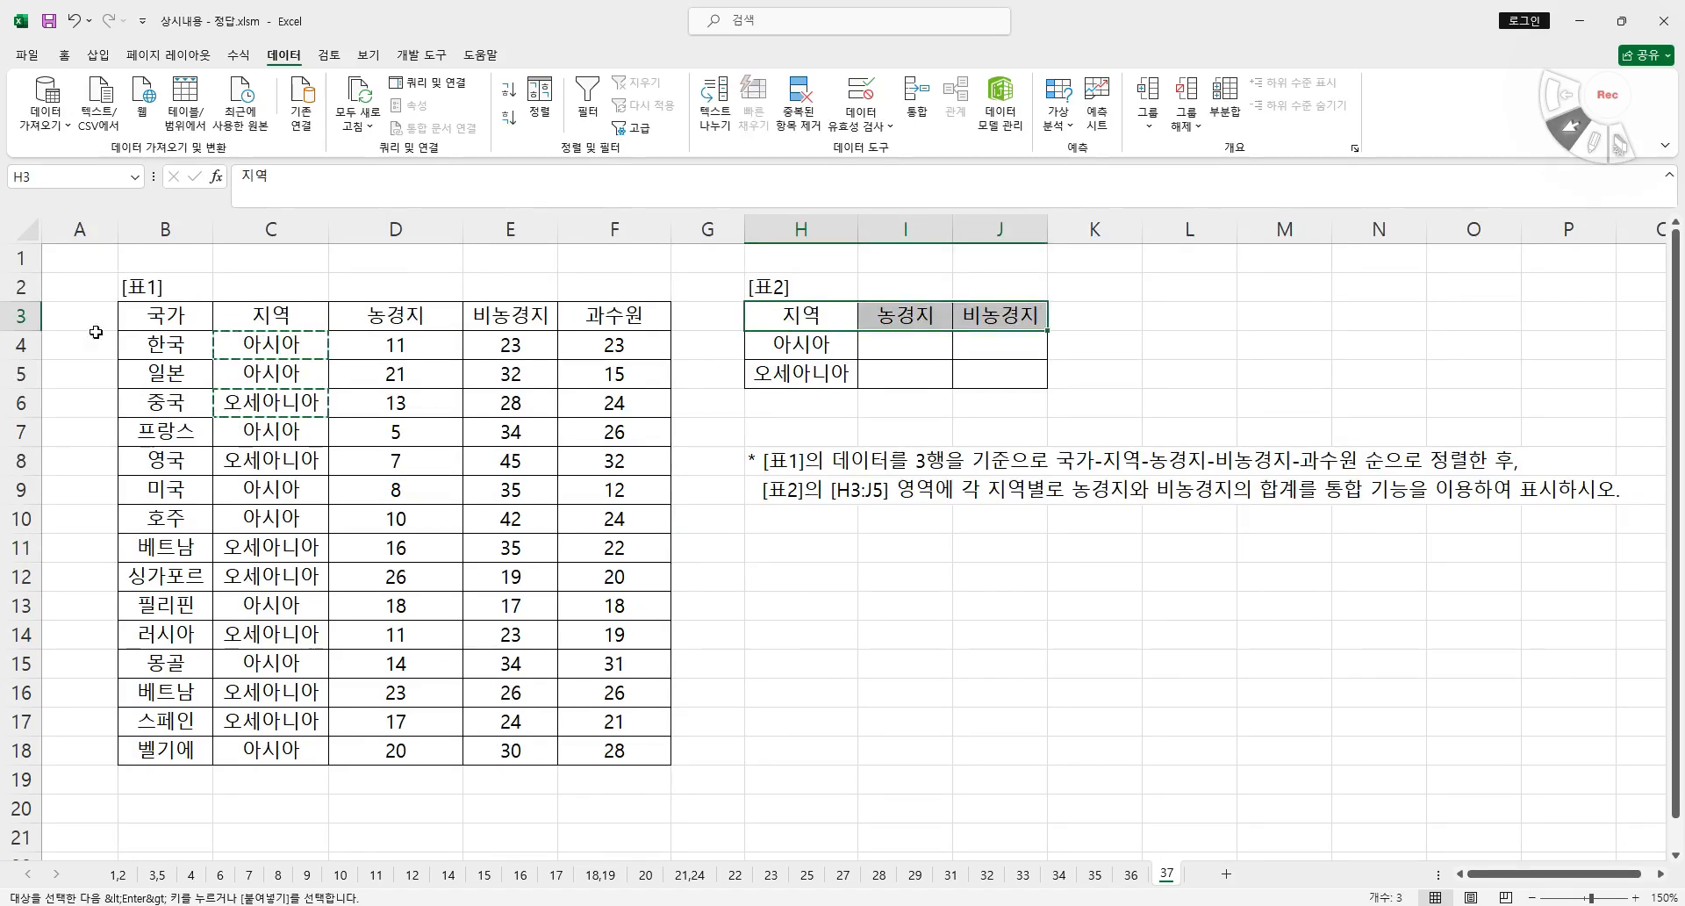
left_click(184, 313)
left_click_drag(184, 312, 665, 316)
key("Escape")
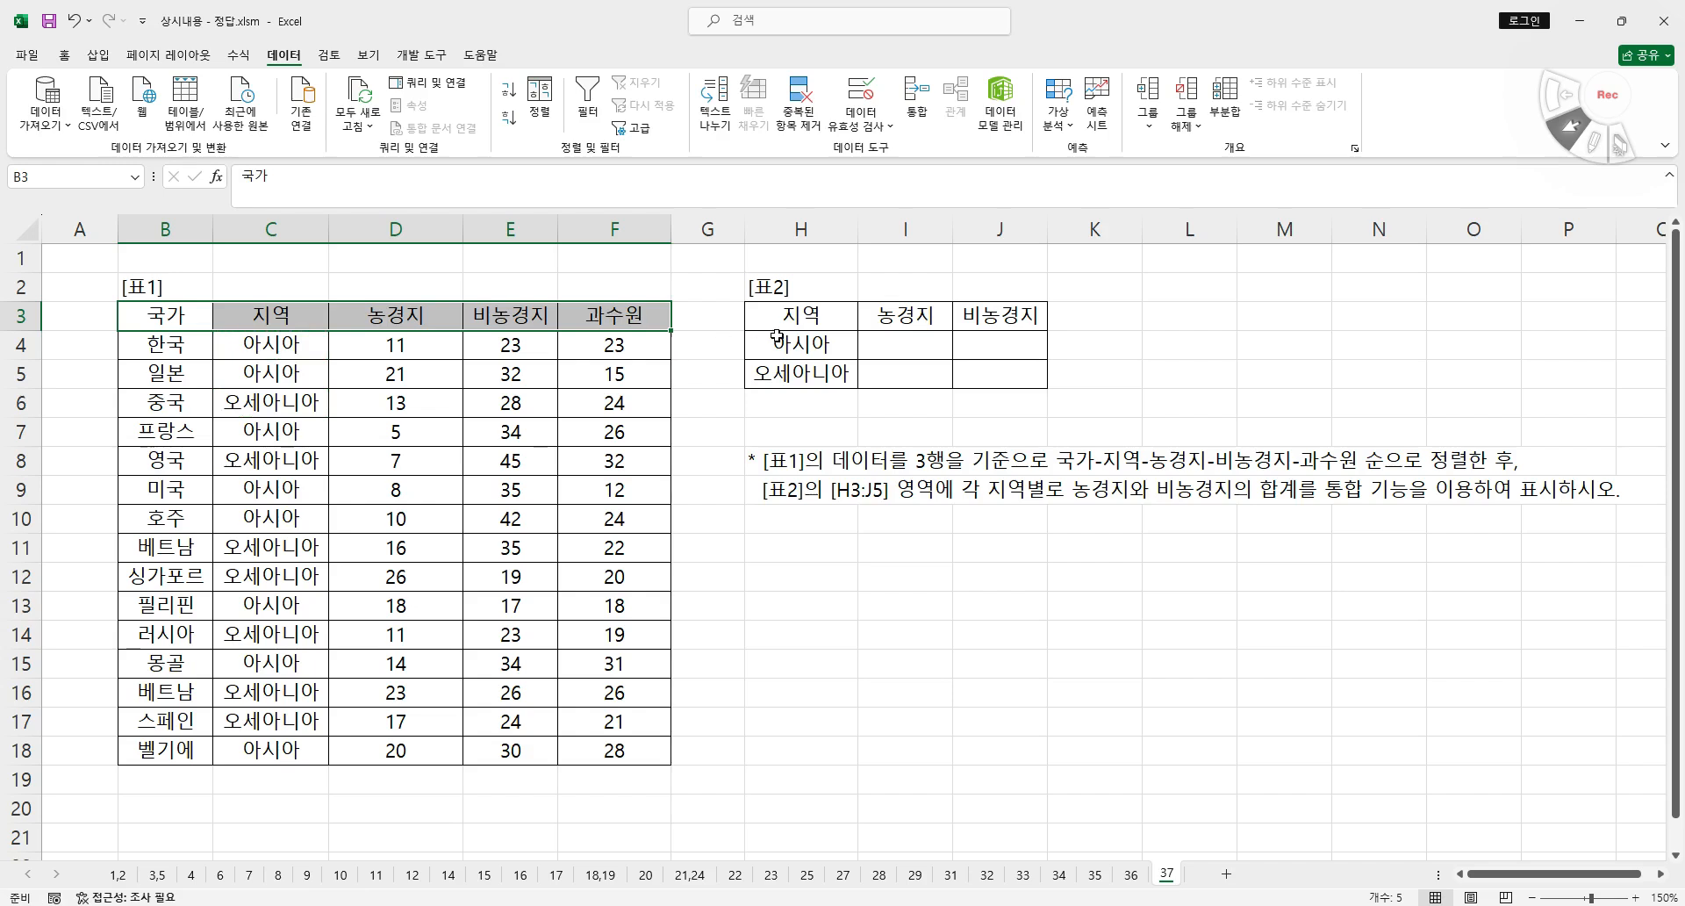
left_click_drag(793, 320, 1003, 316)
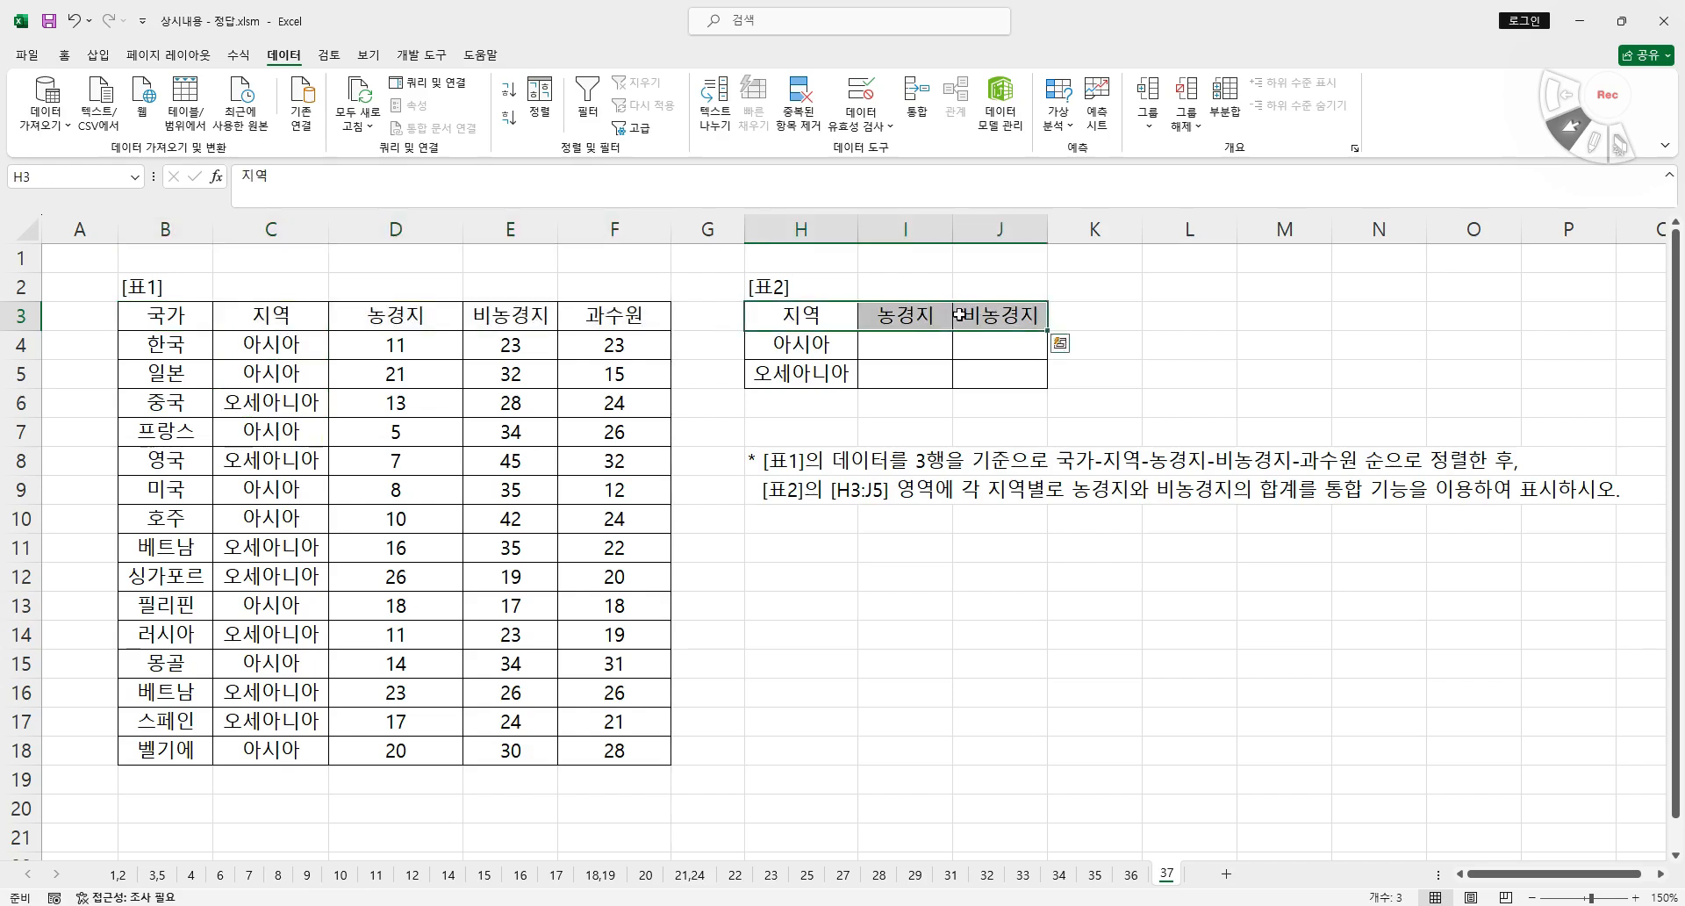
left_click_drag(814, 309, 810, 375)
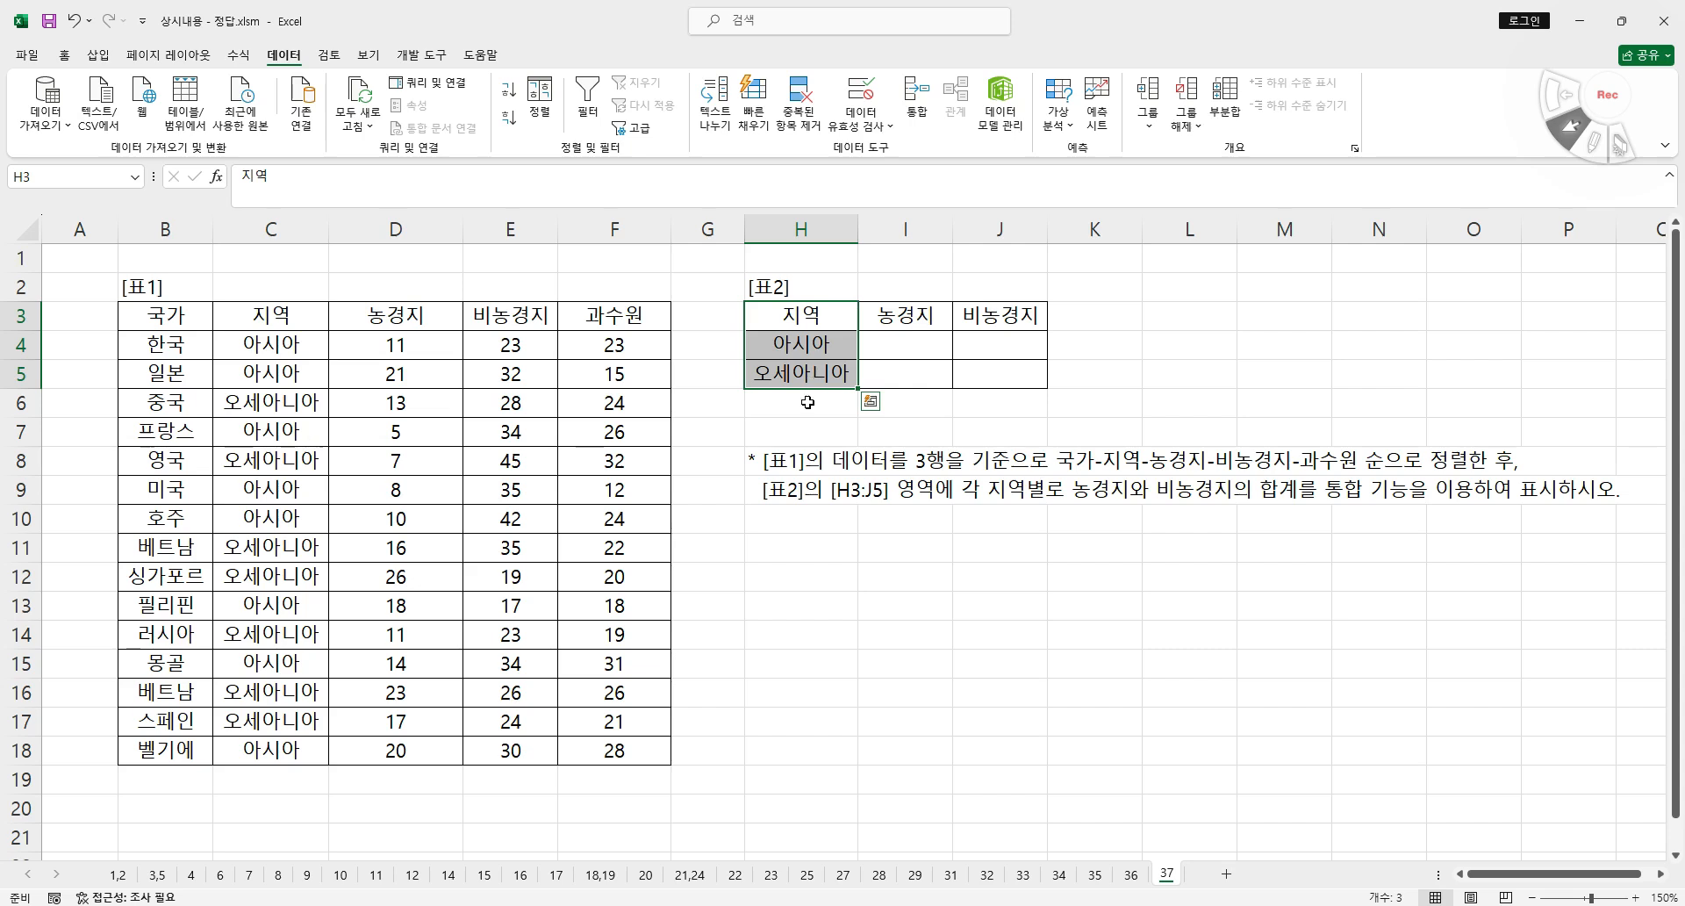
Set up a consolidation (통합) for H3:J5 with the 합계 function, using both 첫 행 and 왼쪽 열 as labels
left_click(797, 316)
left_click_drag(828, 313, 992, 375)
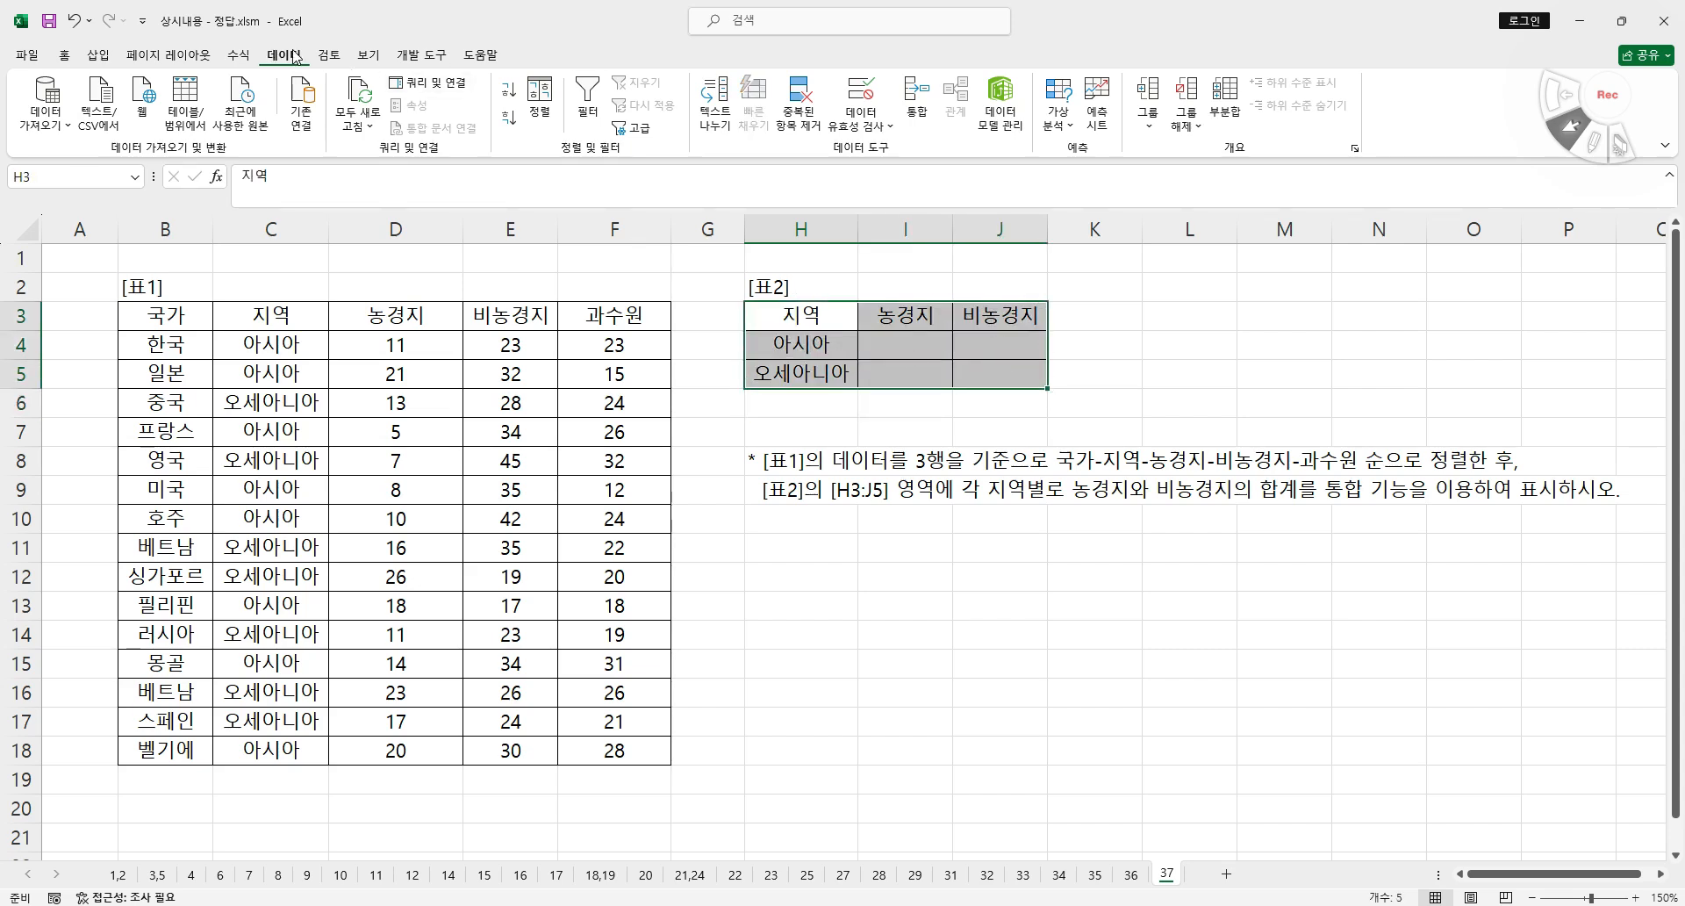
left_click(918, 104)
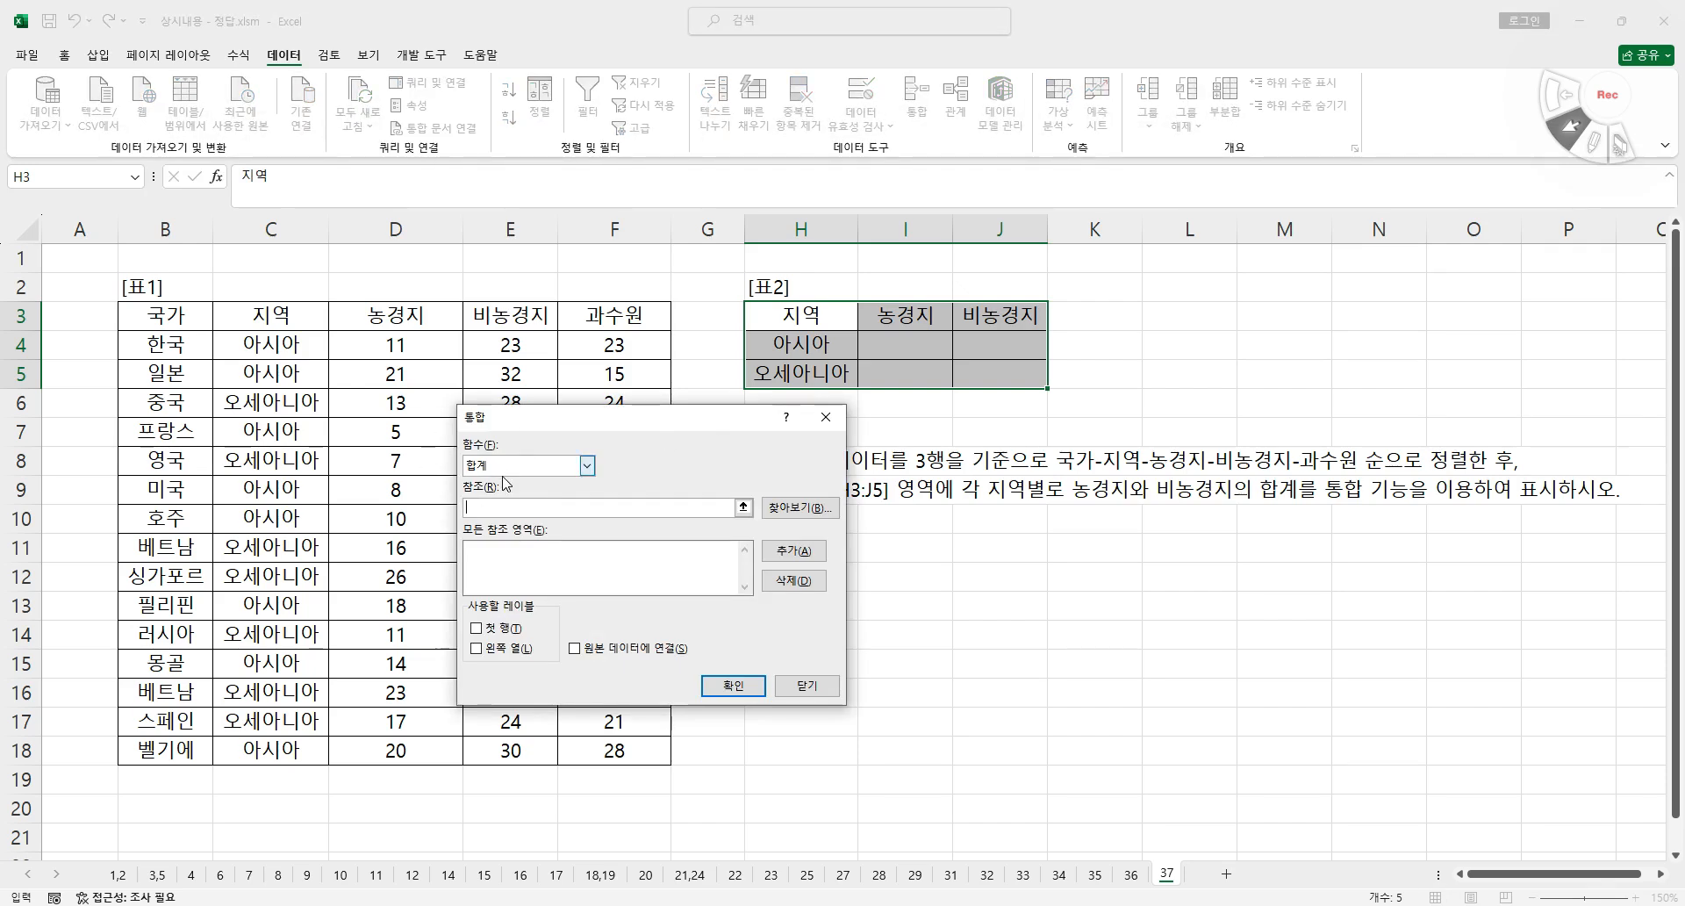
left_click(502, 630)
left_click(503, 649)
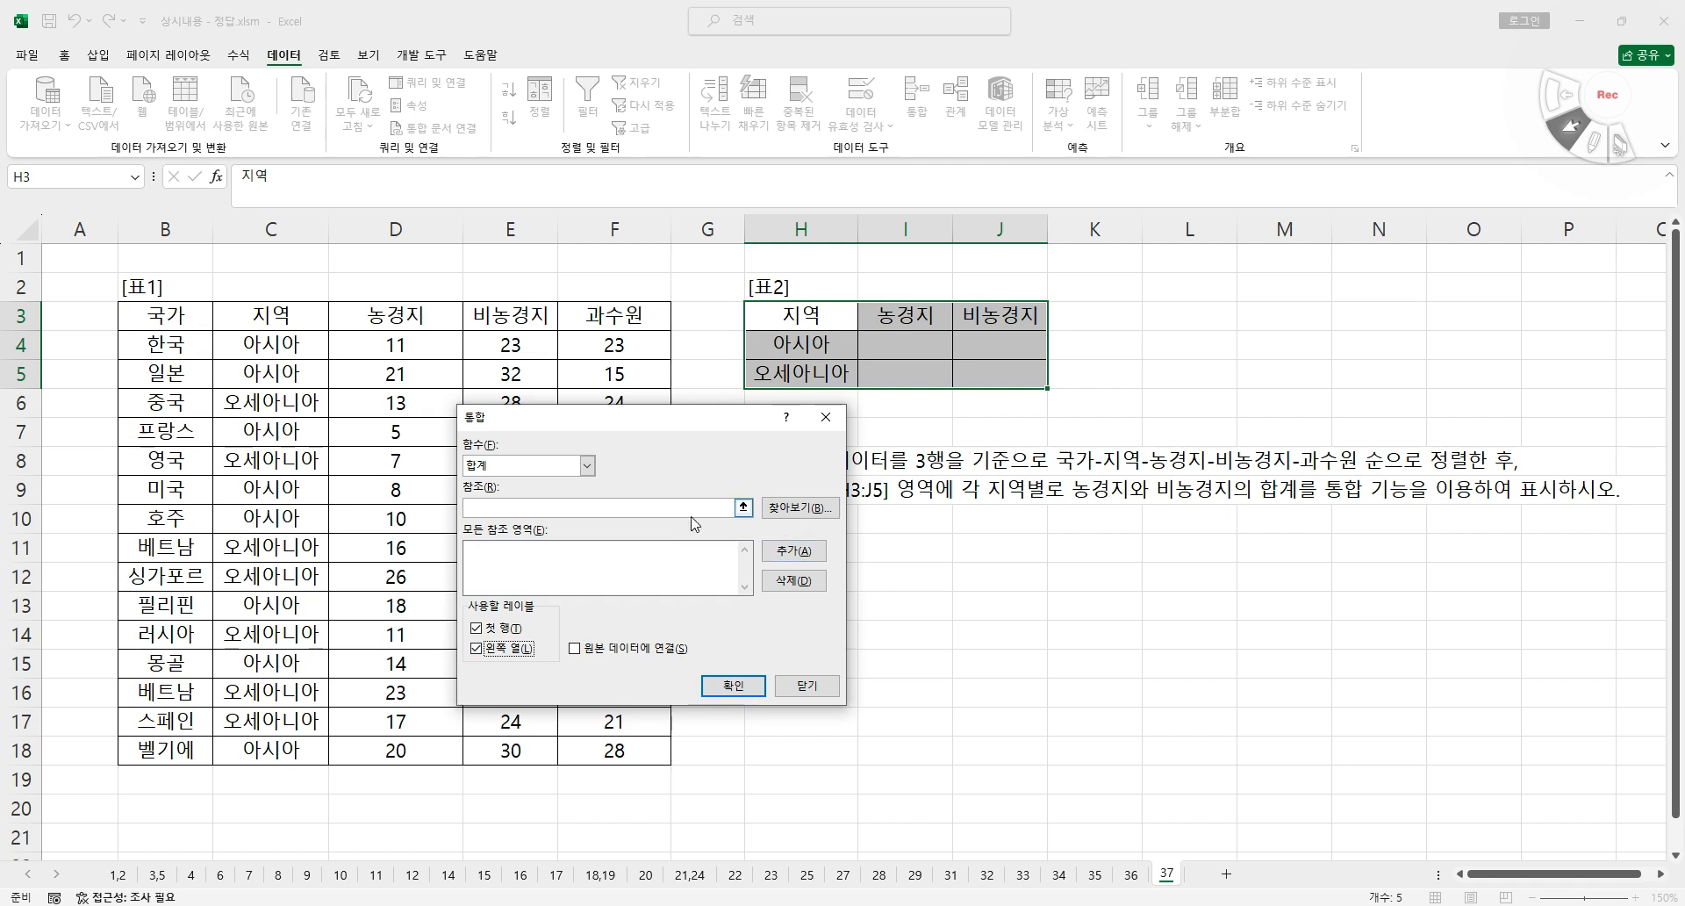
Add C3:F18 of [표1] as the consolidation reference and apply the consolidation to [표2]
left_click(653, 505)
left_click_drag(269, 311, 620, 749)
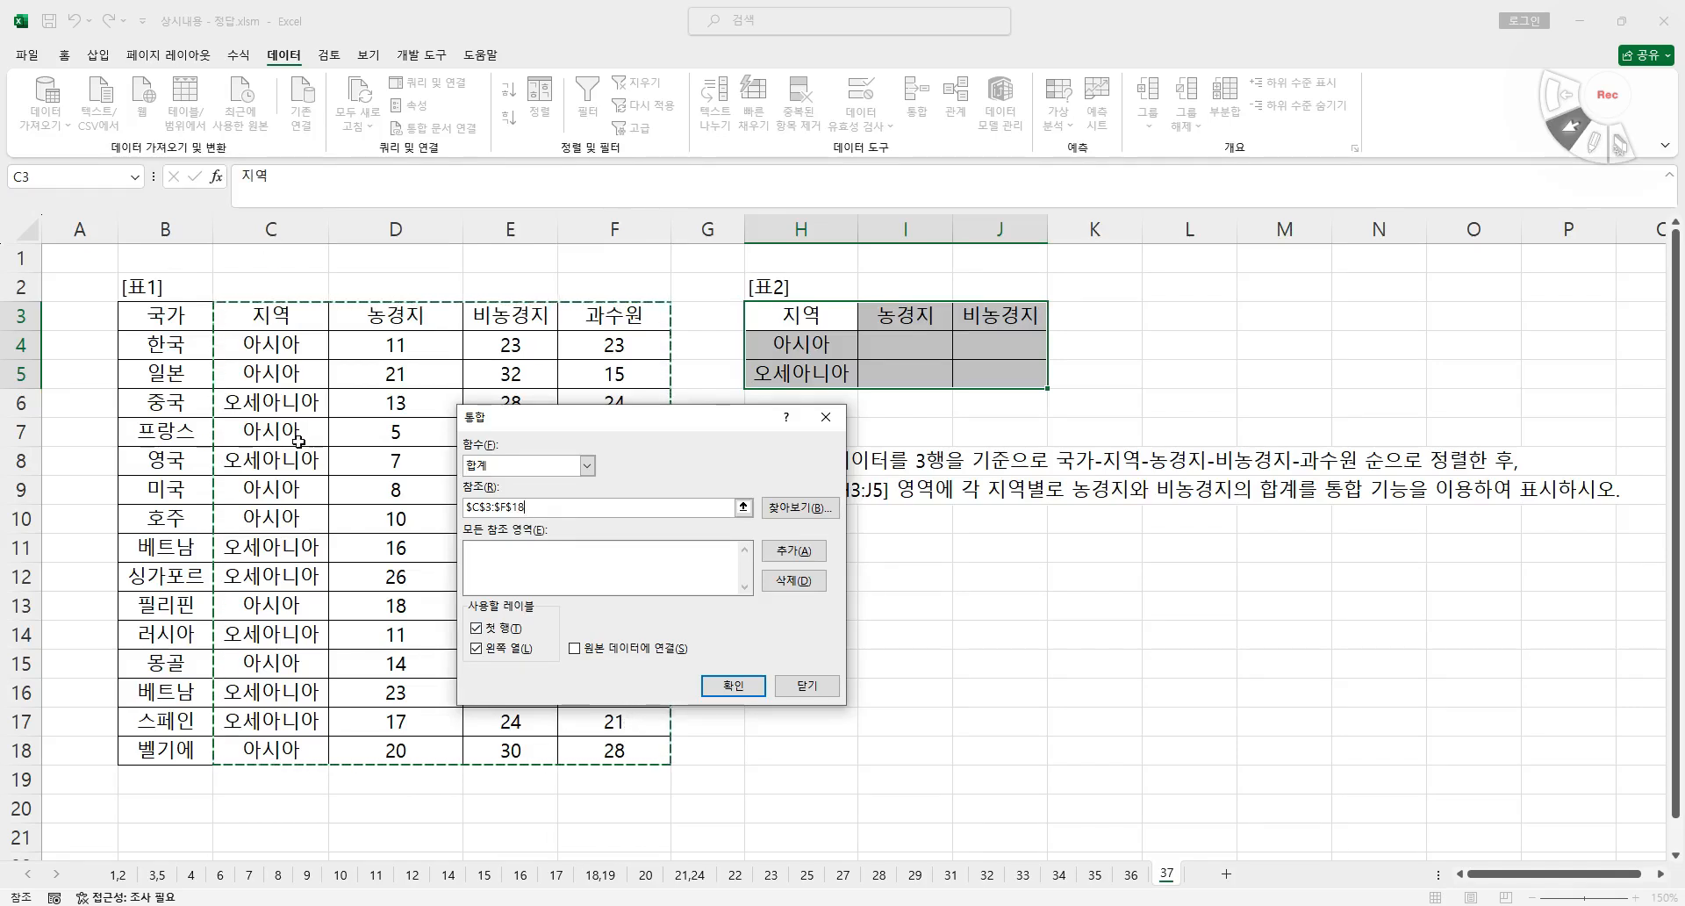
left_click(793, 550)
left_click(732, 687)
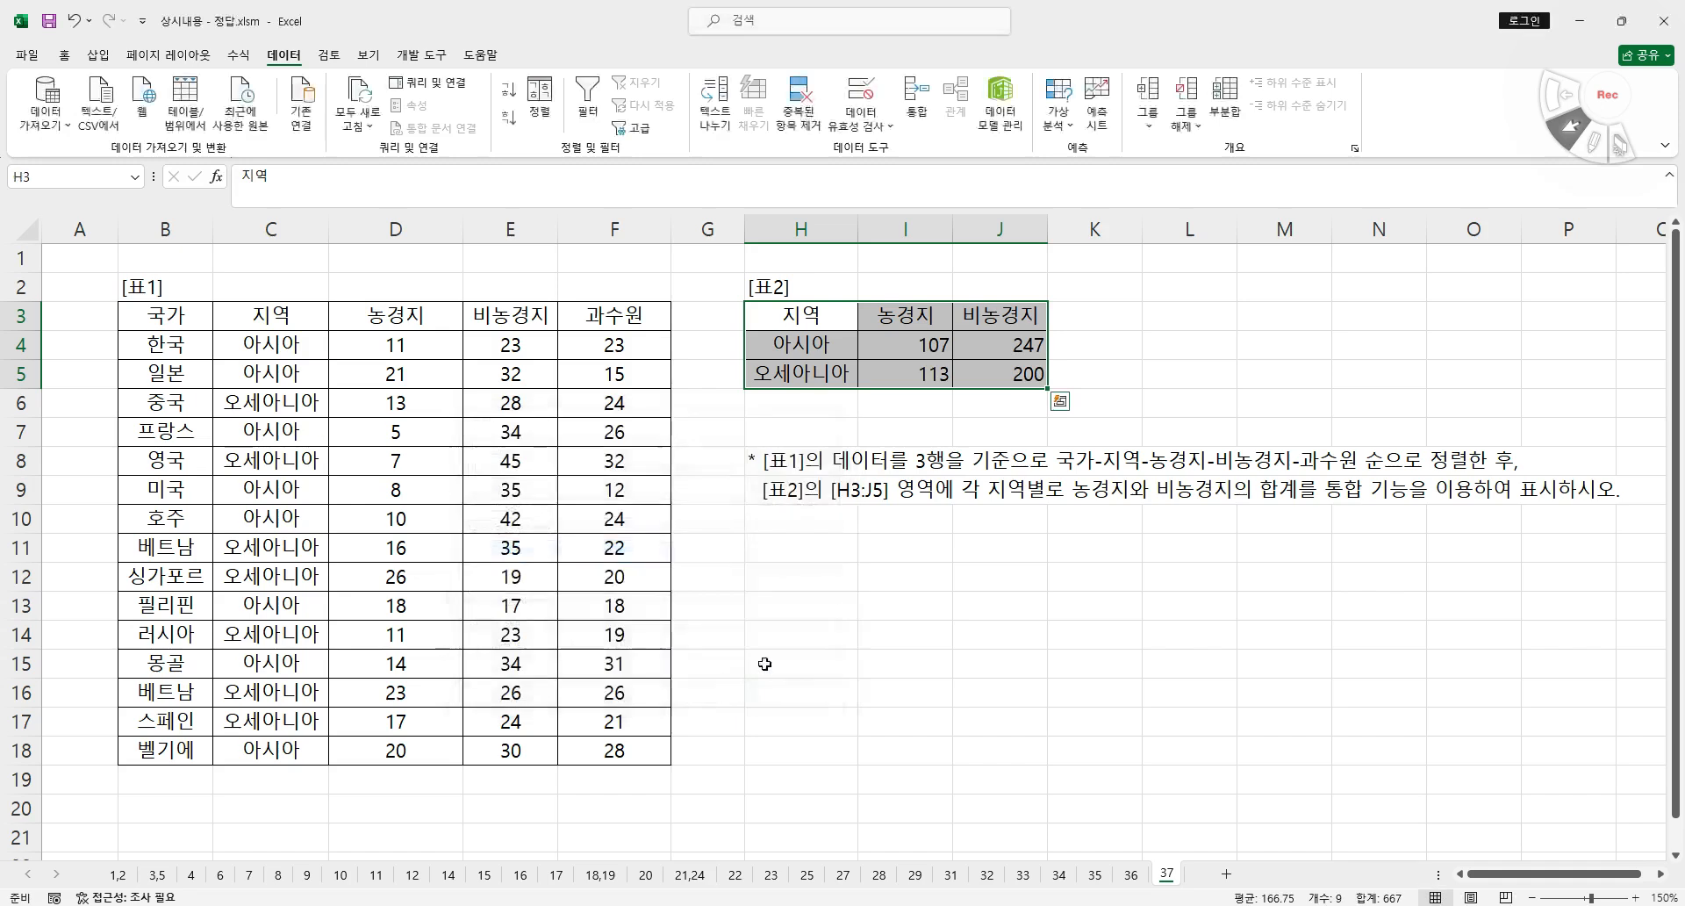
left_click(996, 609)
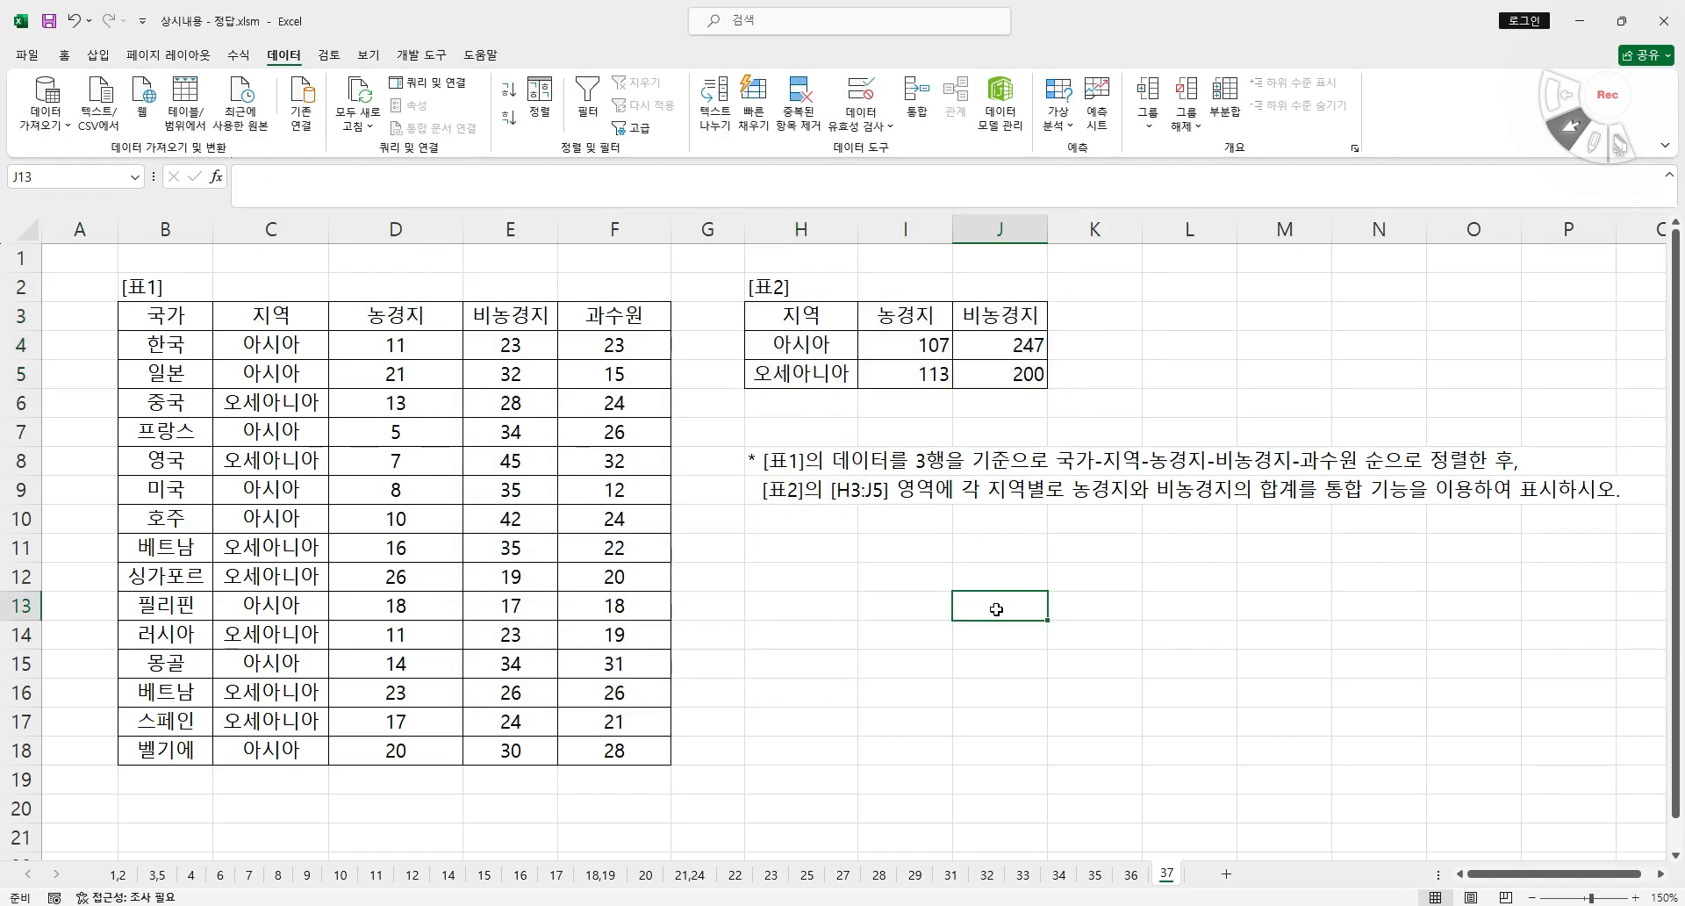